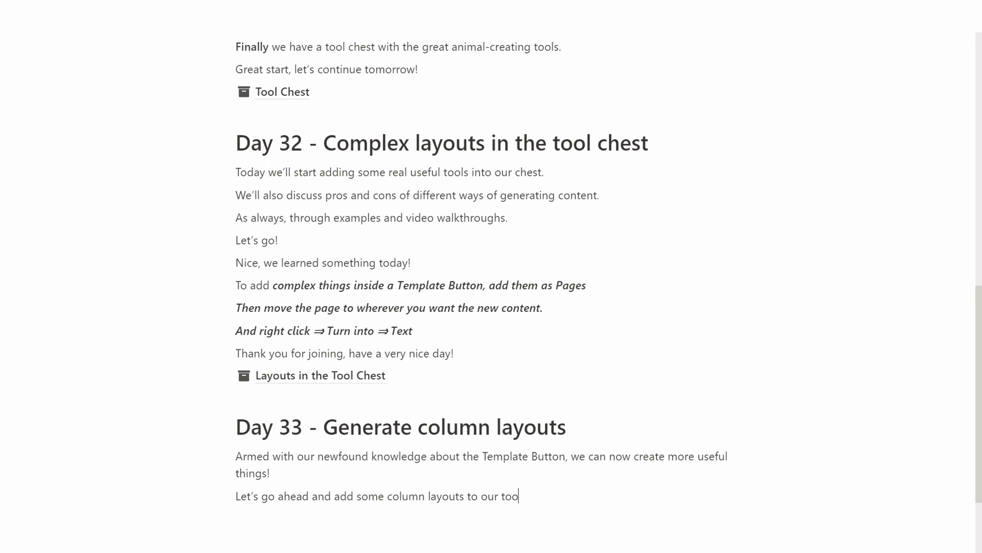
- Finish the note and title the new page 'Column layouts in the Tool Chest'
{"action": "type", "text": "l chest!"}
{"action": "key", "text": "Return"}
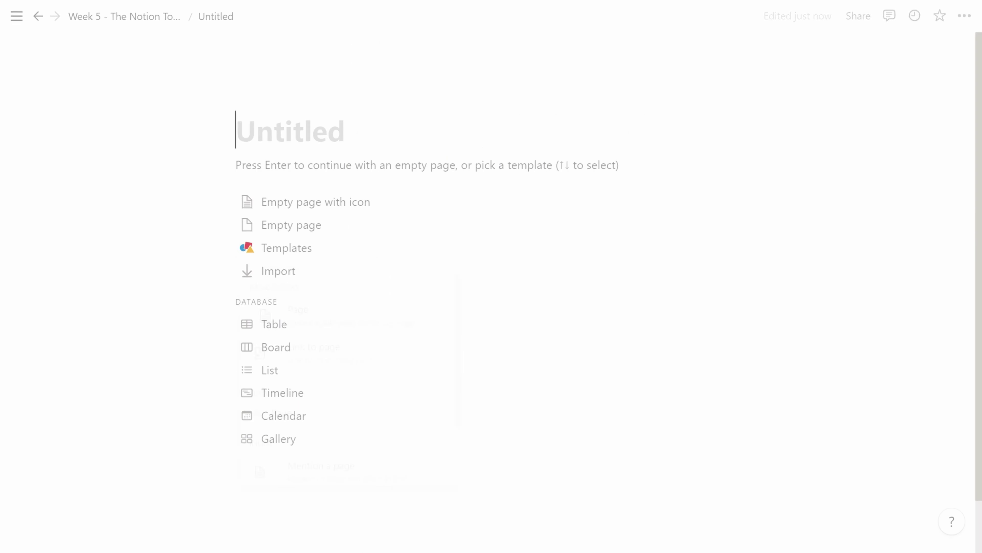
{"action": "type", "text": "Cokumn la"}
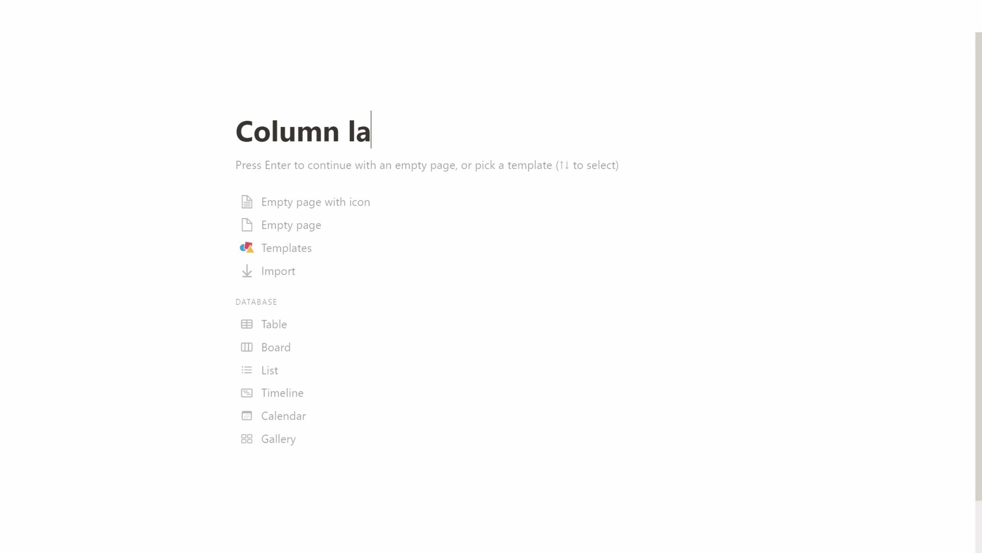
{"action": "type", "text": "youts in the Tool Chest"}
{"action": "key", "text": "Return"}
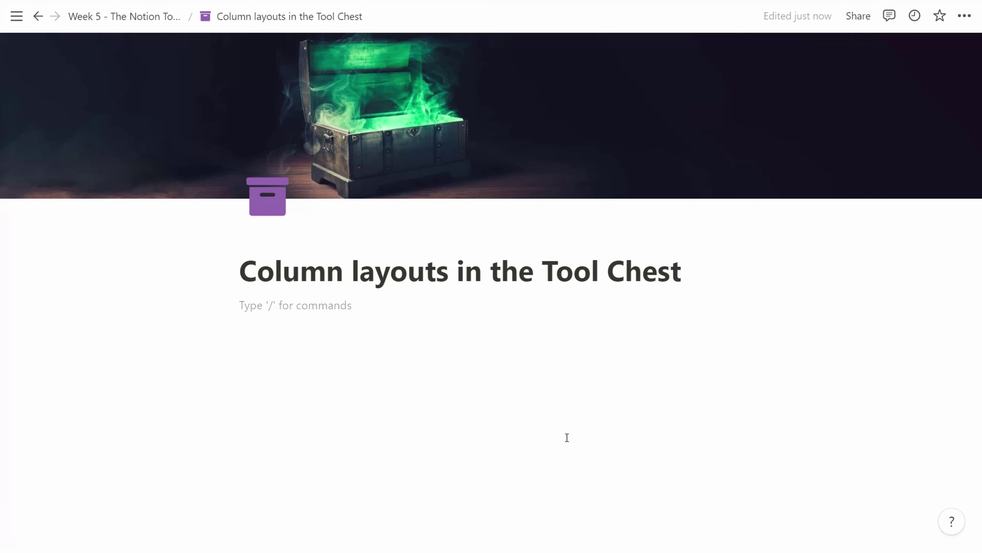
- Add a synced block headed with a box emoji and 'Tool Chest of Important Things'
{"action": "type", "text": "/su"}
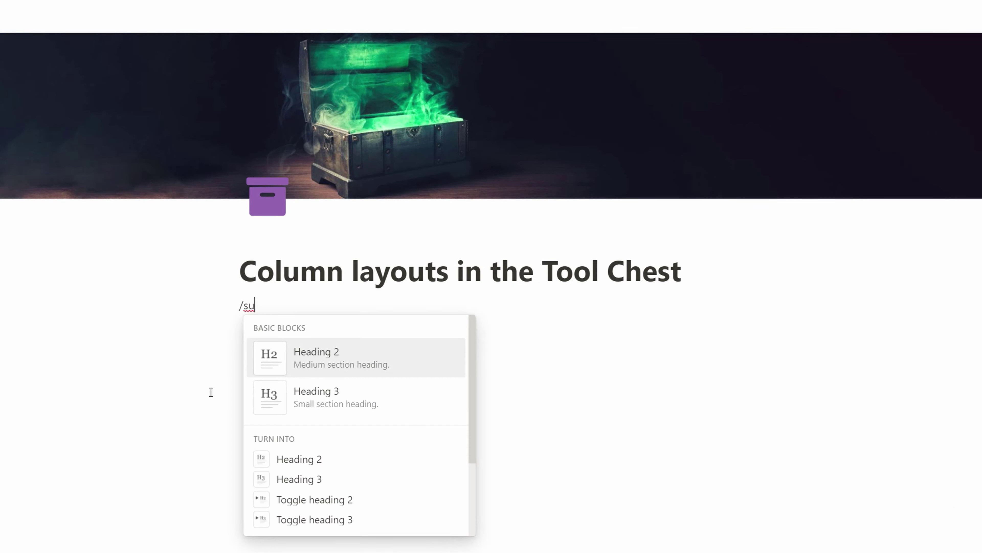
{"action": "key", "text": "BackSpace"}
{"action": "key", "text": "BackSpace"}
{"action": "type", "text": "synced"}
{"action": "scroll", "coordinate": [285, 419], "scroll_direction": "down", "scroll_amount": 3}
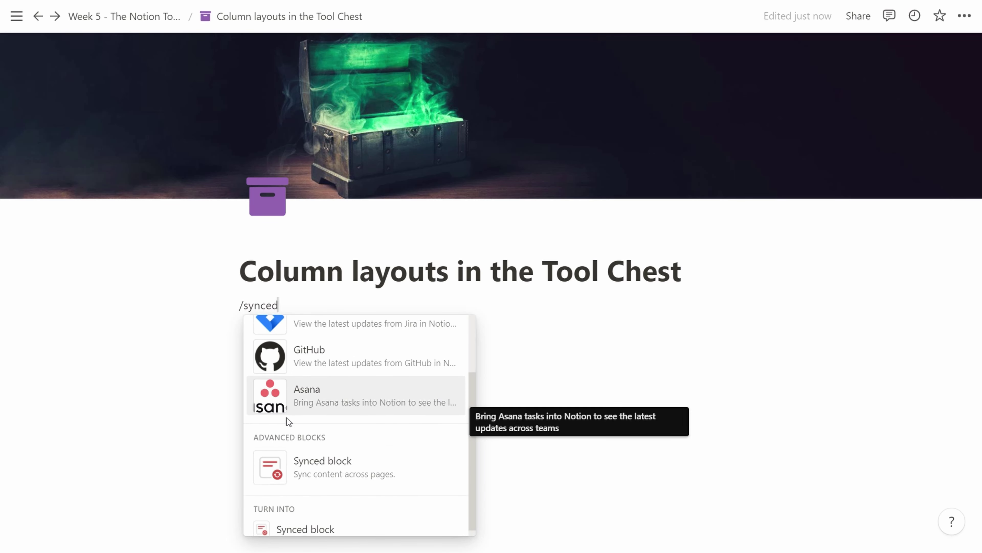
{"action": "left_click", "coordinate": [301, 467]}
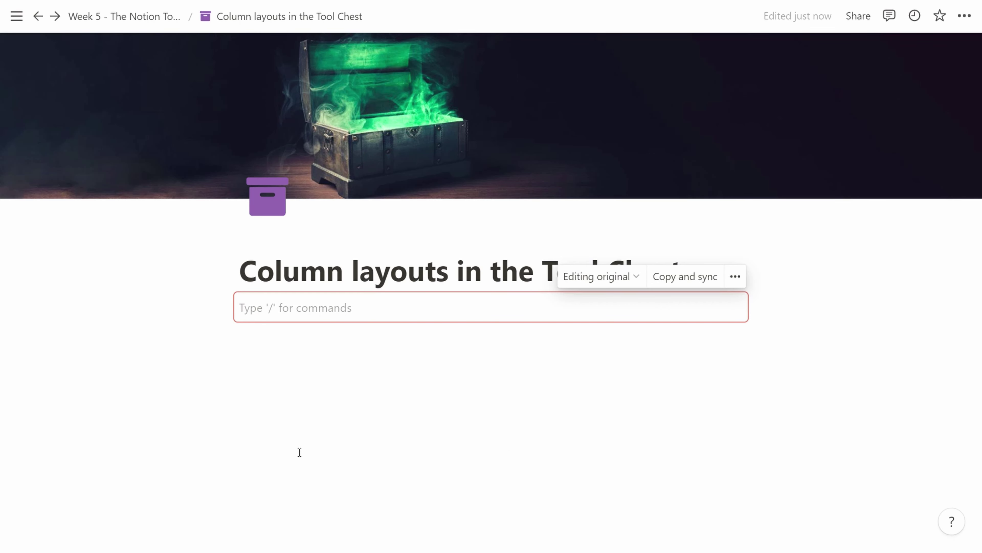
{"action": "type", "text": ":box"}
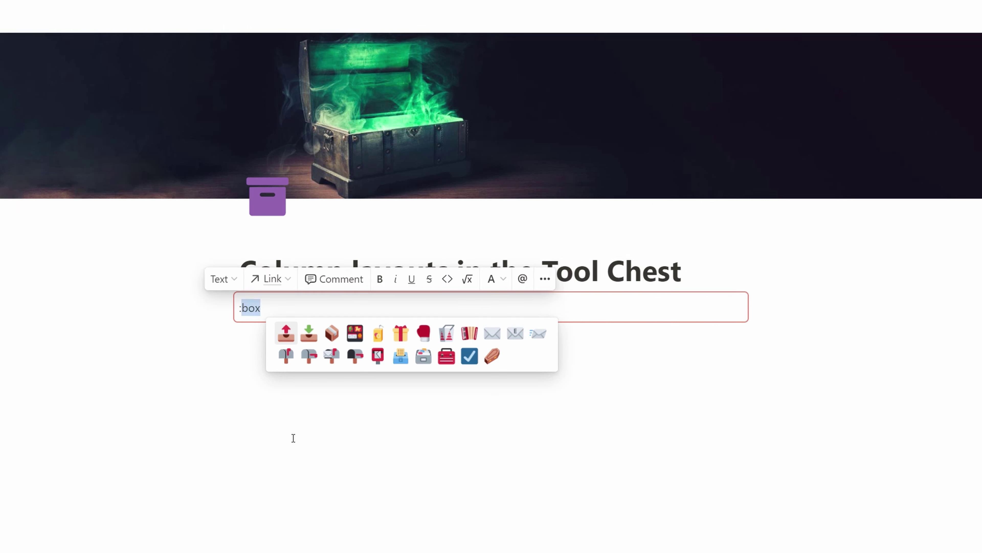
{"action": "left_click", "coordinate": [415, 364]}
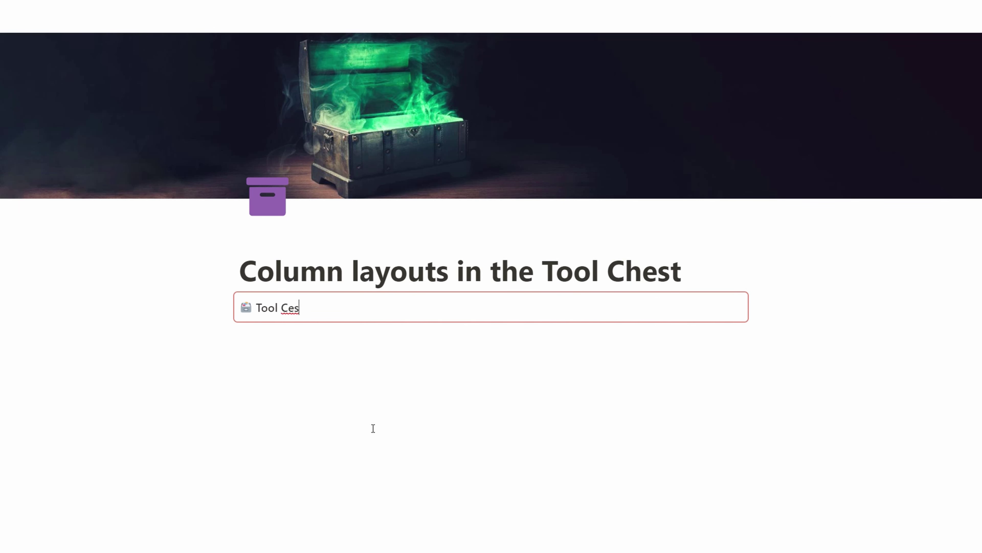
{"action": "type", "text": "Tool Chest of Important Things"}
{"action": "key", "text": "Return"}
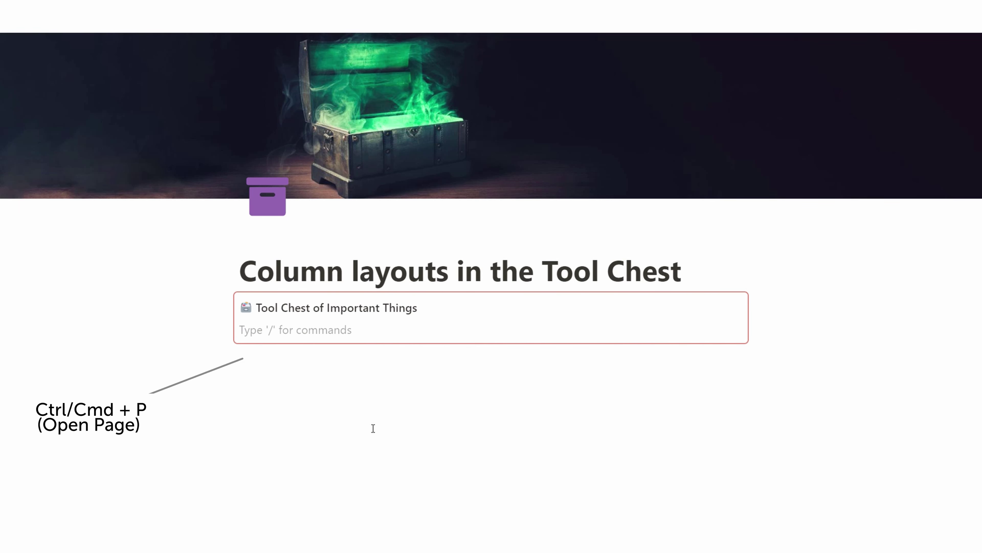
{"action": "left_click", "coordinate": [285, 368]}
- Copy all blocks of '4 column layout with callouts' and paste them below the synced block
{"action": "key", "text": "ctrl+p"}
{"action": "type", "text": "column"}
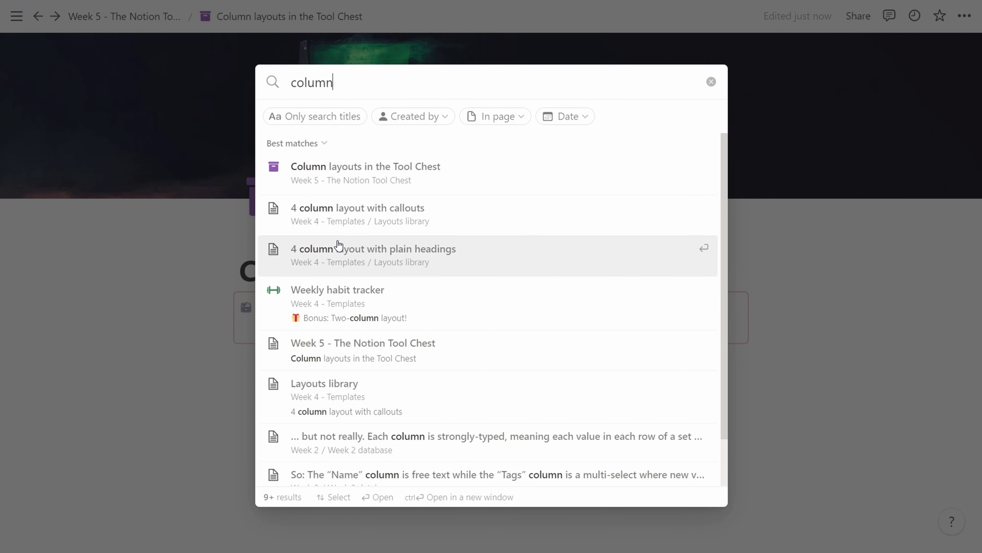
{"action": "left_click", "coordinate": [324, 223]}
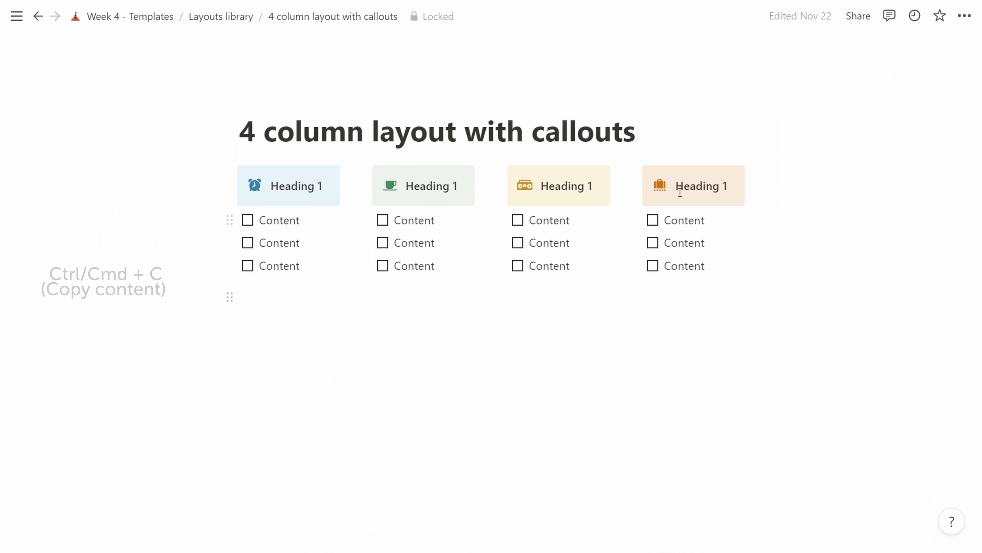
{"action": "left_click_drag", "start_coordinate": [794, 318], "coordinate": [174, 178]}
{"action": "left_click", "coordinate": [230, 176]}
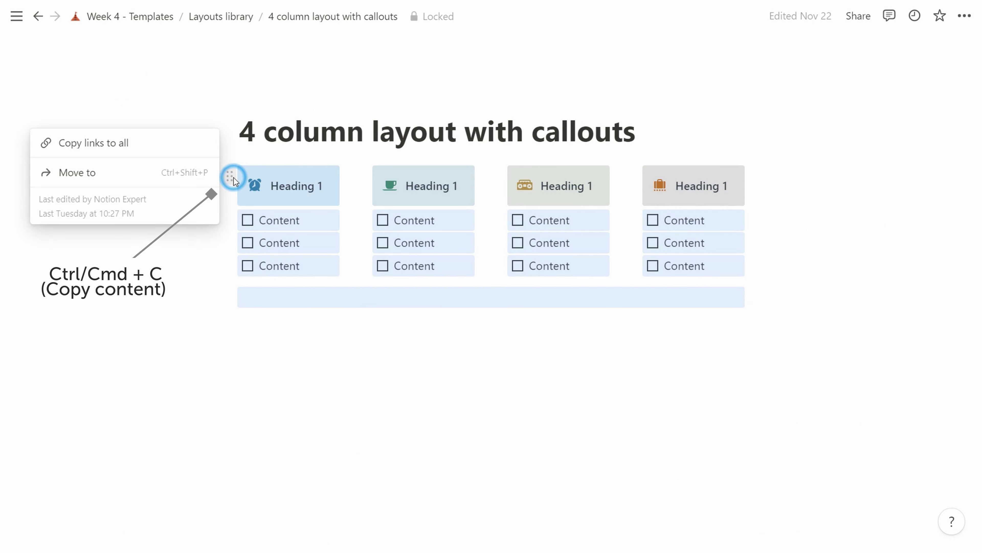
{"action": "key", "text": "ctrl+c"}
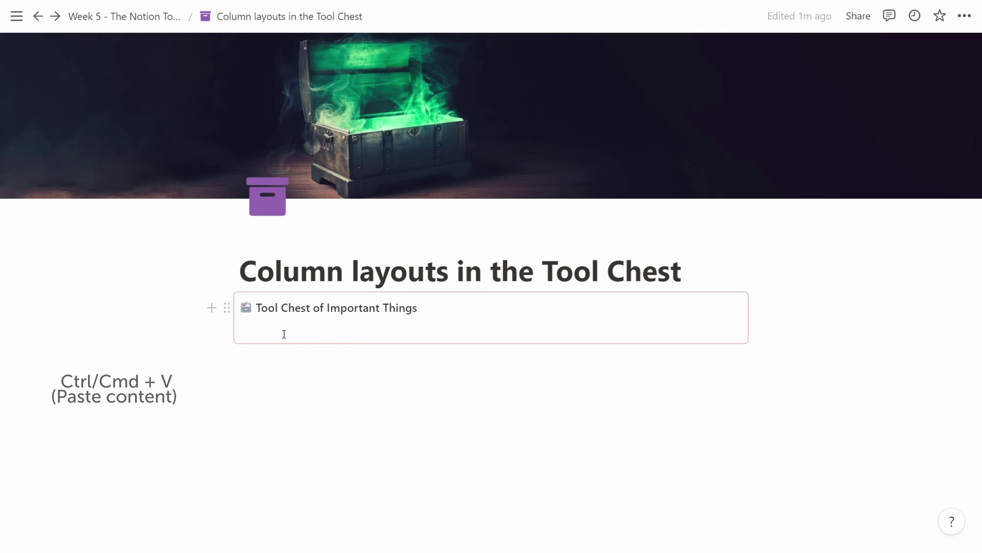
{"action": "left_click", "coordinate": [288, 365]}
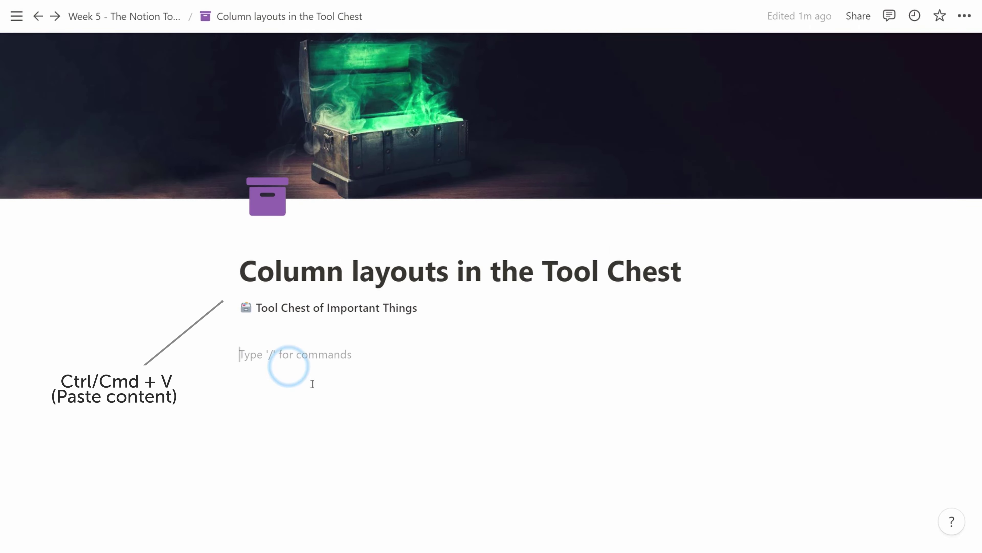
{"action": "key", "text": "ctrl+v"}
{"action": "scroll", "coordinate": [347, 395], "scroll_direction": "down", "scroll_amount": 3}
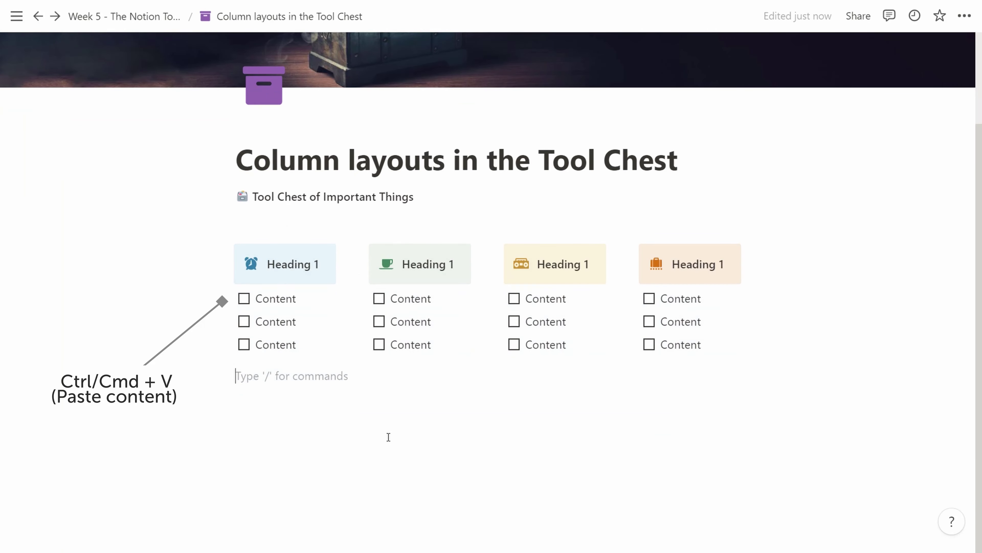
- Insert a sub-page named '4 column layout (turn me into text)'
{"action": "type", "text": "/page"}
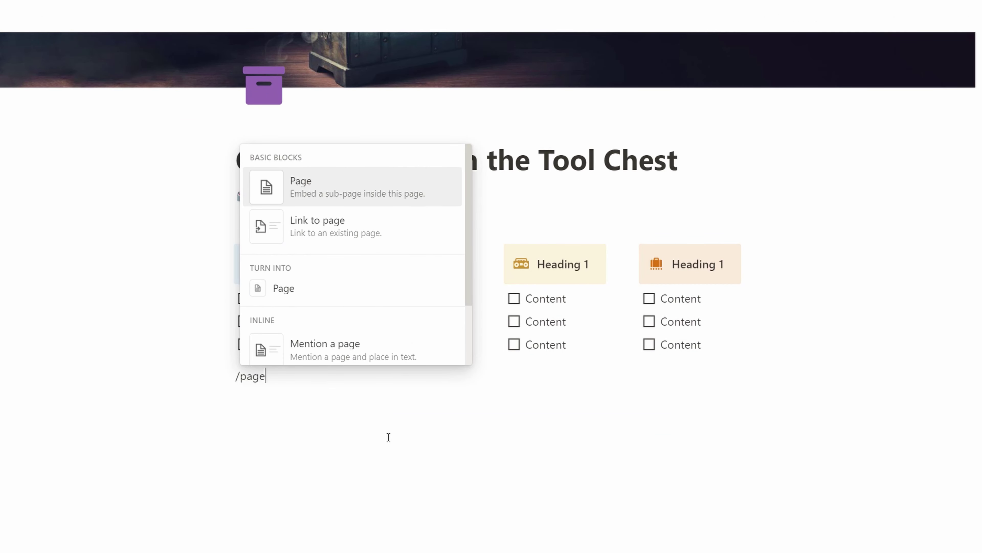
{"action": "key", "text": "Return"}
{"action": "type", "text": "4 c"}
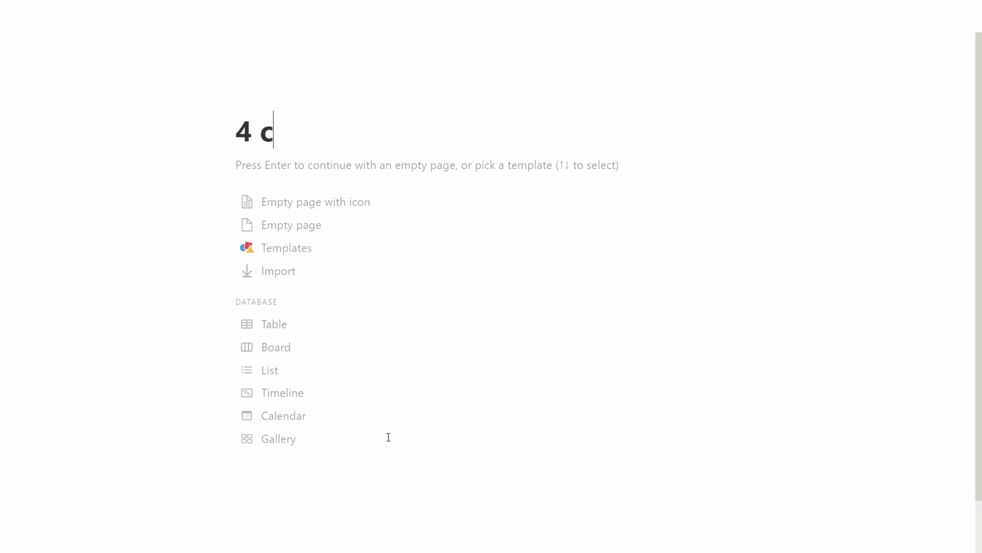
{"action": "type", "text": "olumn layout (tur"}
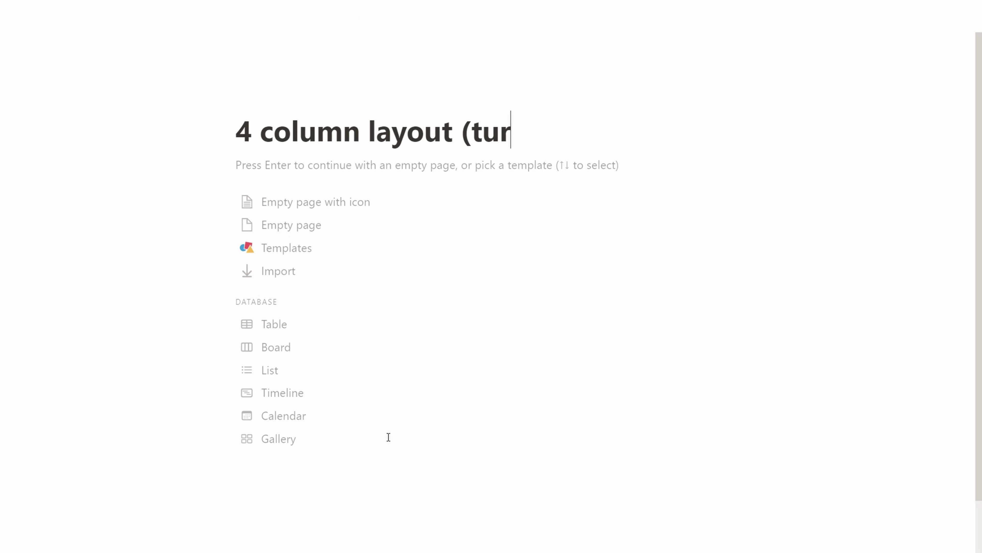
{"action": "type", "text": "n me into text"}
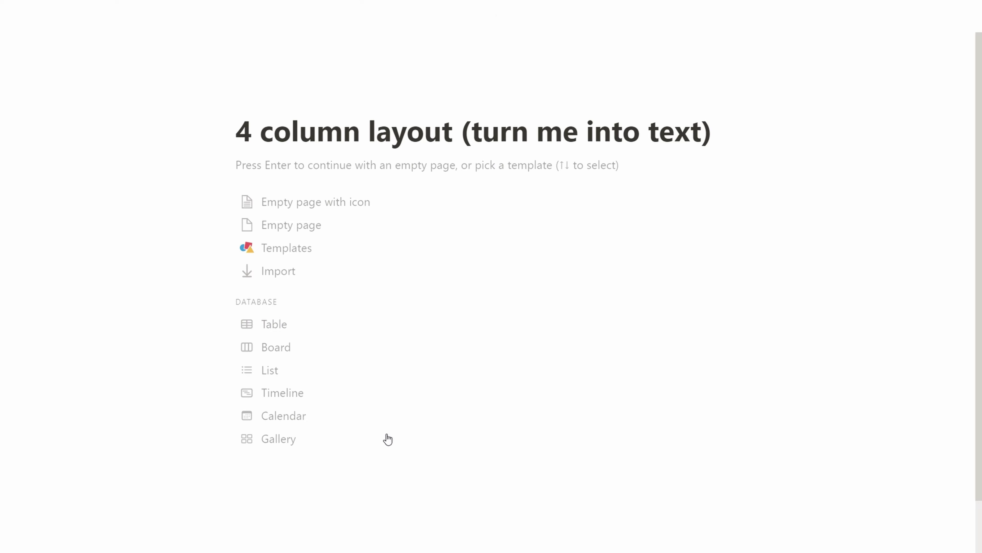
- Cut the four columns from the parent page and paste them into the new sub-page
{"action": "left_click", "coordinate": [301, 17]}
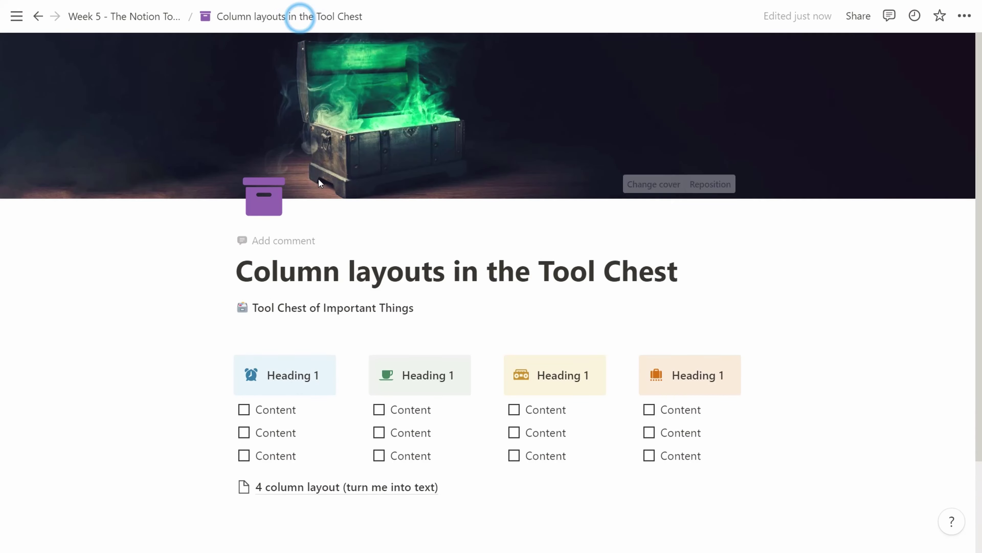
{"action": "scroll", "coordinate": [314, 308], "scroll_direction": "down", "scroll_amount": 3}
{"action": "left_click_drag", "start_coordinate": [819, 360], "coordinate": [217, 274]}
{"action": "key", "text": "ctrl+x"}
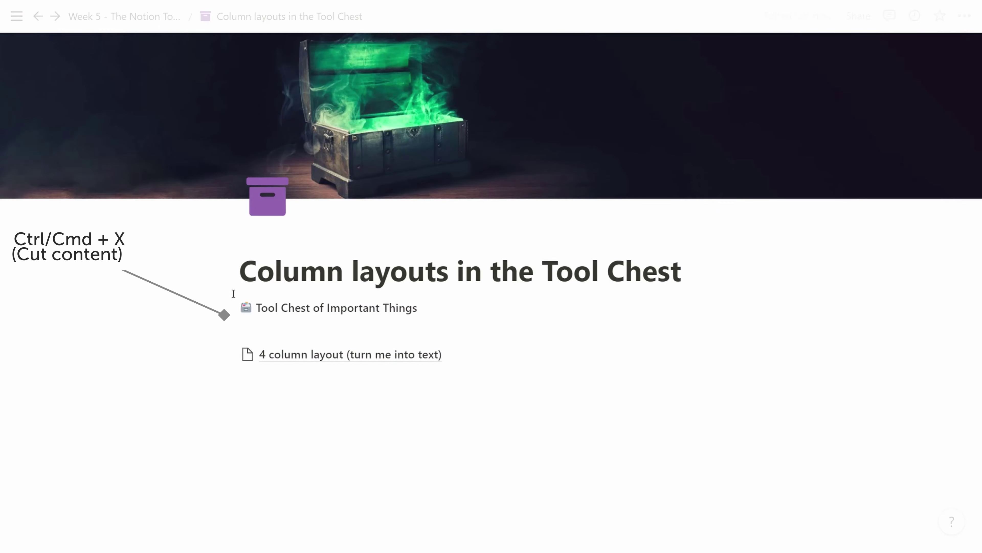
{"action": "left_click", "coordinate": [301, 357]}
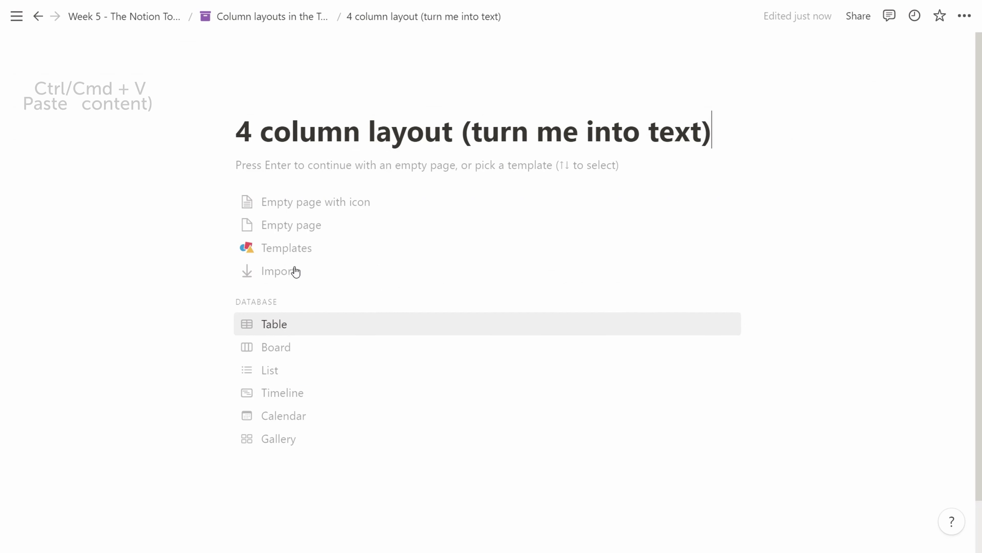
{"action": "left_click", "coordinate": [278, 222]}
{"action": "key", "text": "ctrl+v"}
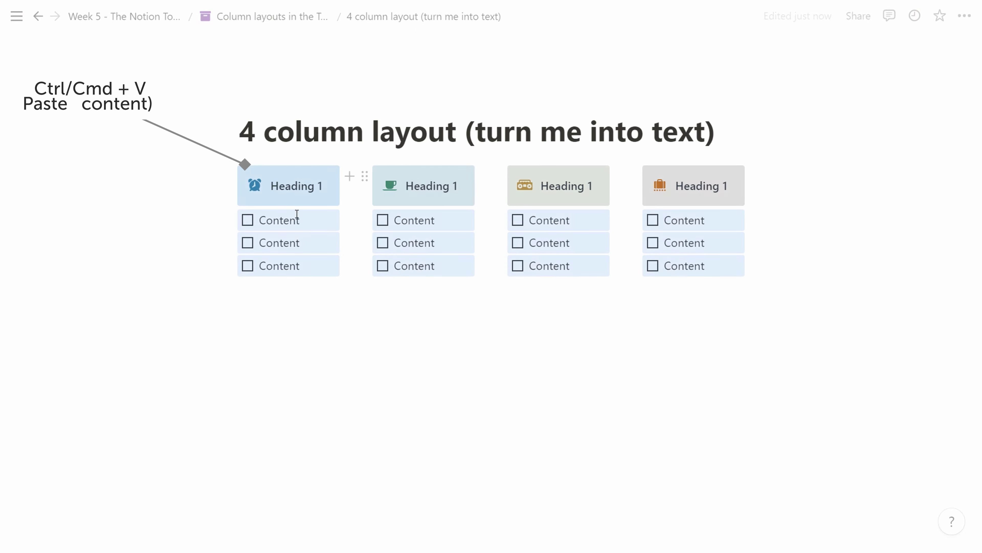
{"action": "left_click", "coordinate": [362, 327]}
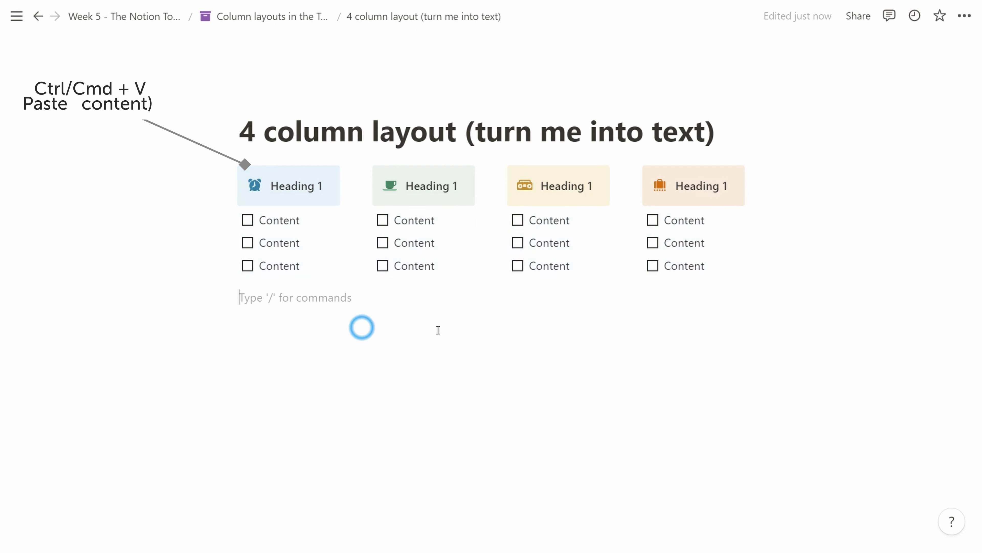
{"action": "left_click", "coordinate": [266, 17]}
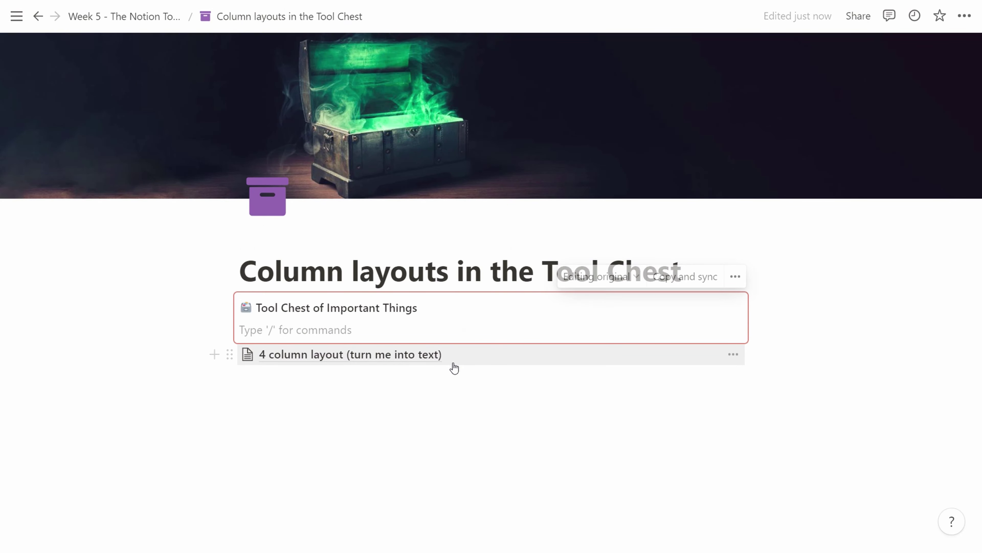
- Insert a '4-col layout' template button and move the 4 column layout page into its template
{"action": "type", "text": "/butt"}
{"action": "key", "text": "Return"}
{"action": "scroll", "coordinate": [454, 367], "scroll_direction": "down", "scroll_amount": 3}
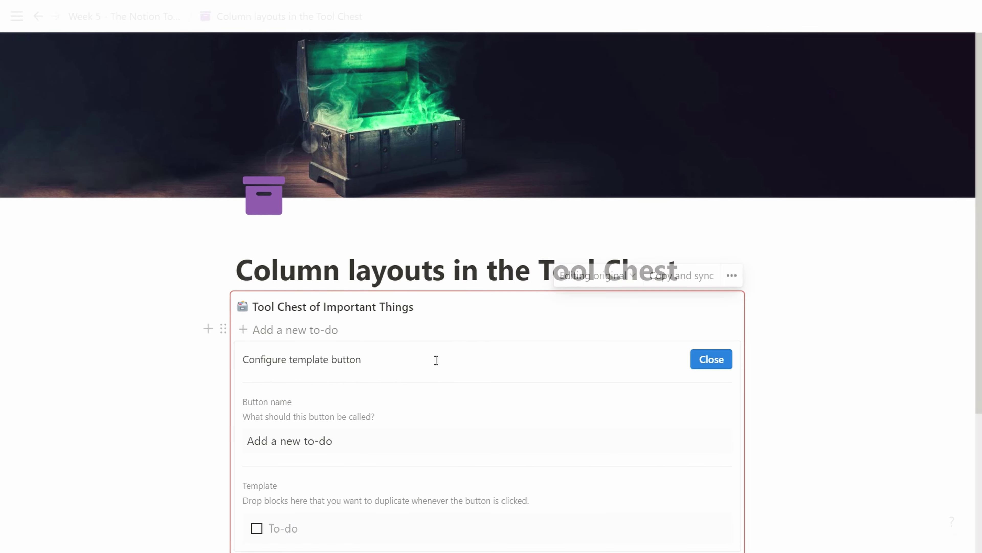
{"action": "left_click_drag", "start_coordinate": [262, 340], "coordinate": [374, 344]}
{"action": "type", "text": "4-col layout"}
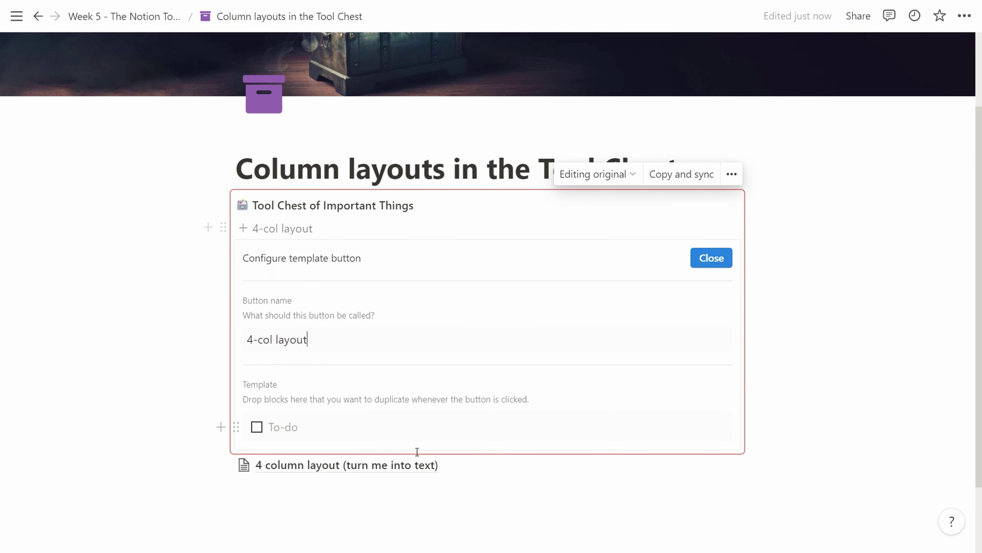
{"action": "key", "text": "BackSpace"}
{"action": "left_click_drag", "start_coordinate": [228, 465], "coordinate": [252, 426]}
{"action": "left_click", "coordinate": [266, 419]}
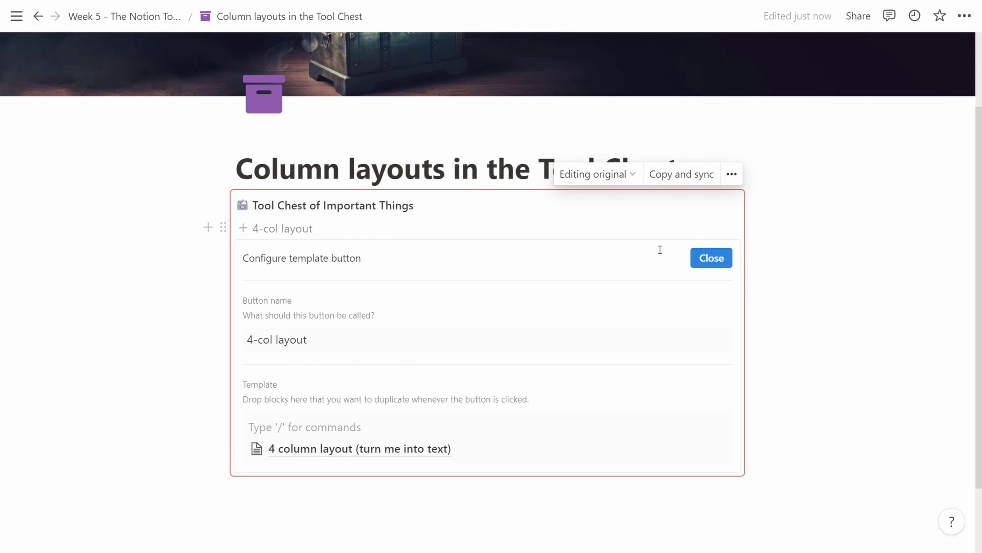
- Generate a 4 column layout page with the button, move it below the box, and remove the stray empty line
{"action": "left_click", "coordinate": [709, 257]}
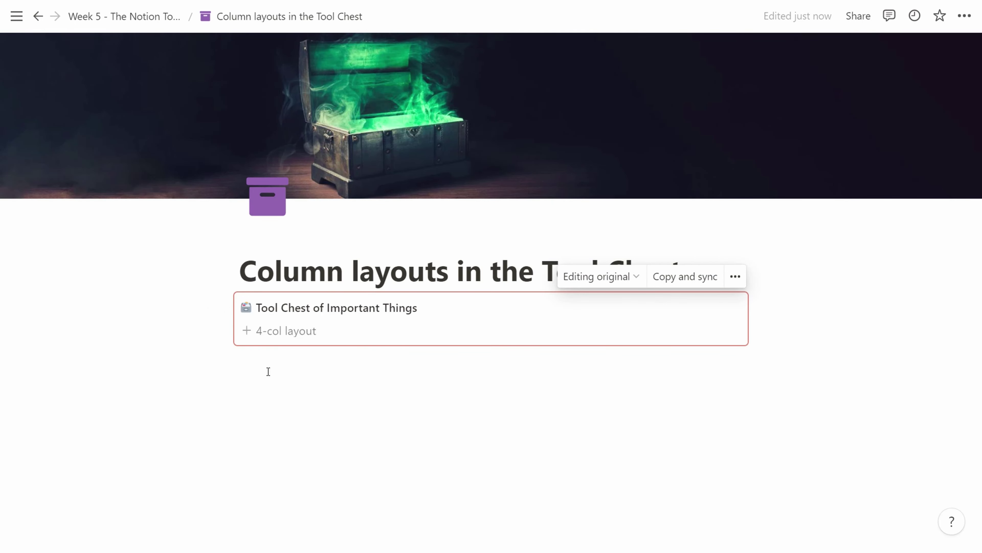
{"action": "left_click", "coordinate": [307, 333]}
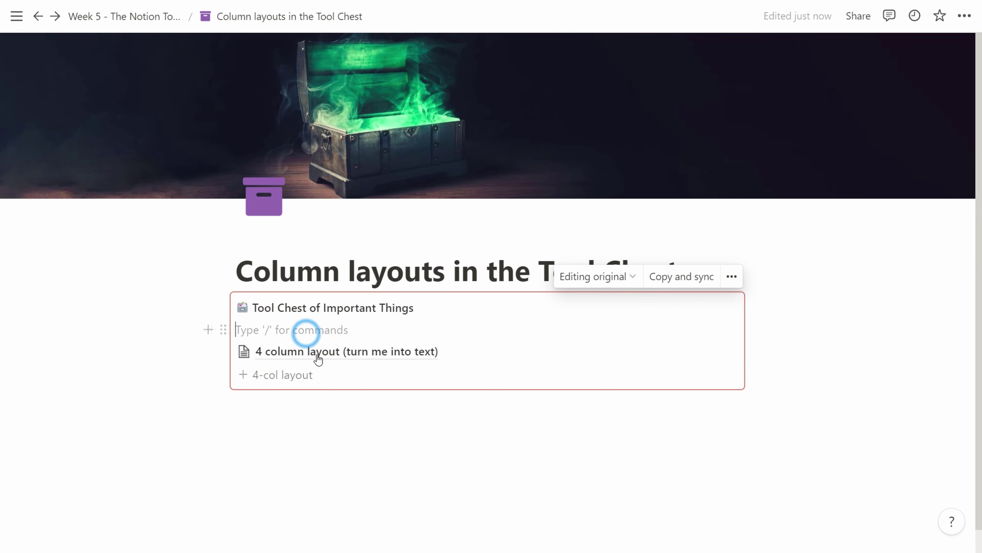
{"action": "left_click_drag", "start_coordinate": [281, 355], "coordinate": [300, 421]}
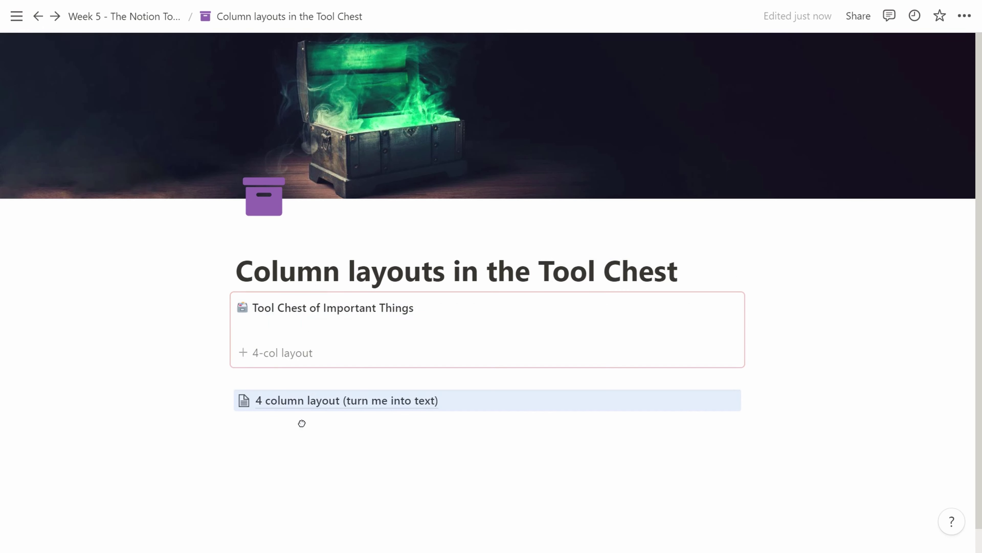
{"action": "left_click", "coordinate": [295, 333]}
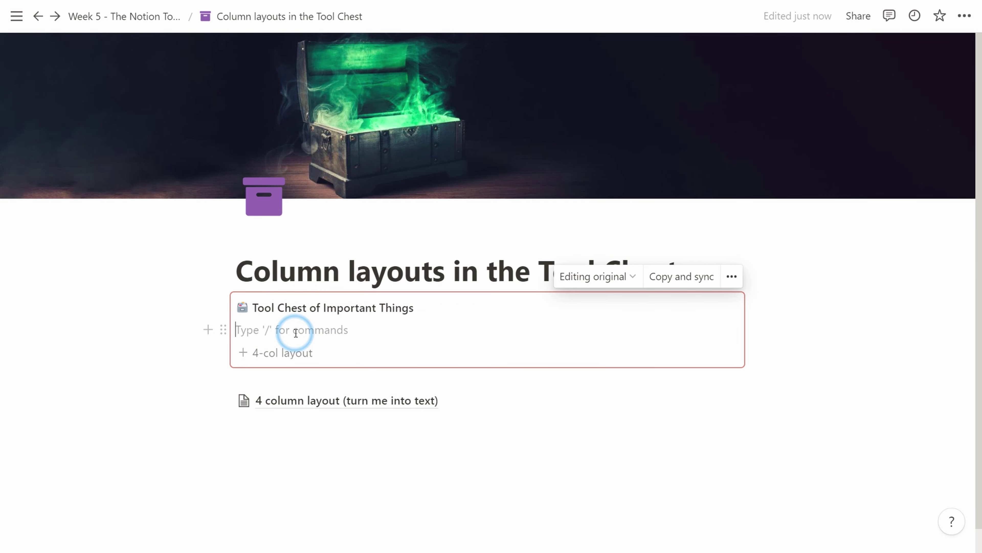
{"action": "key", "text": "BackSpace"}
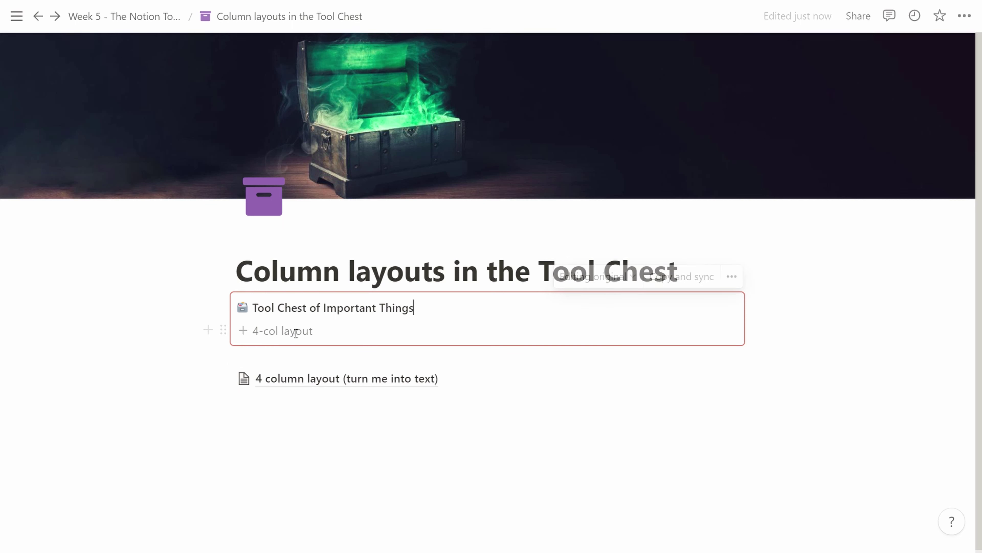
{"action": "key", "text": "Return"}
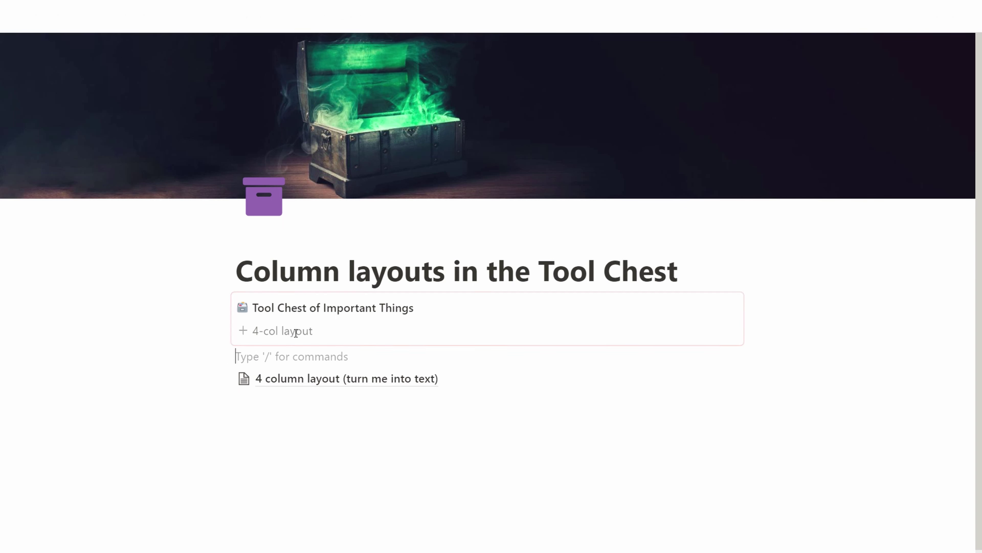
{"action": "left_click", "coordinate": [318, 410]}
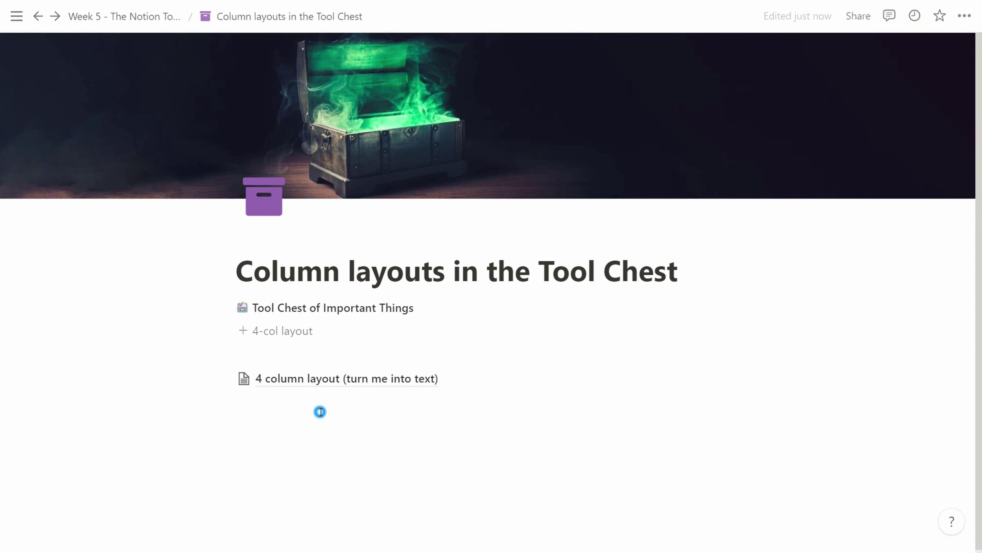
- Turn the 4 column layout page into text to reveal its four columns
{"action": "right_click", "coordinate": [317, 381]}
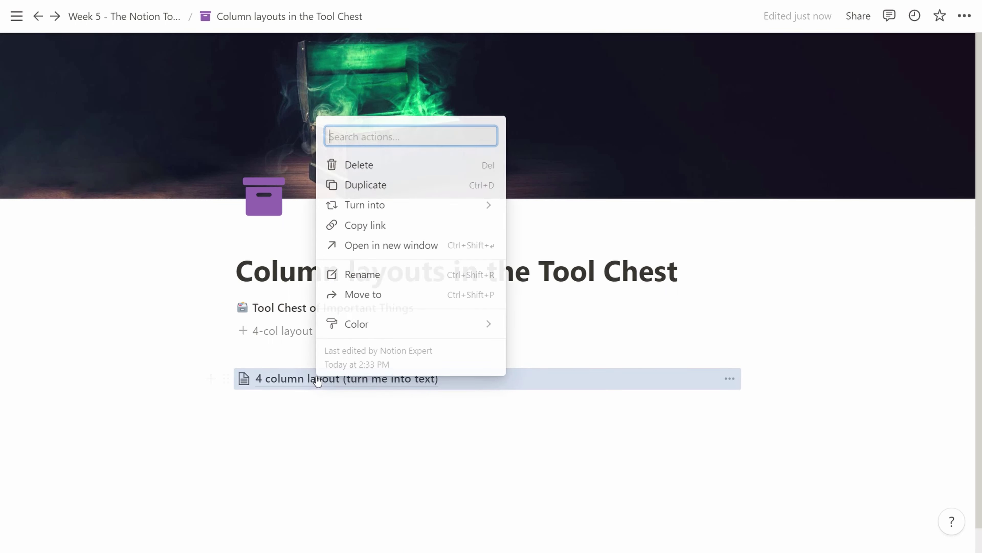
{"action": "mouse_move", "coordinate": [404, 204]}
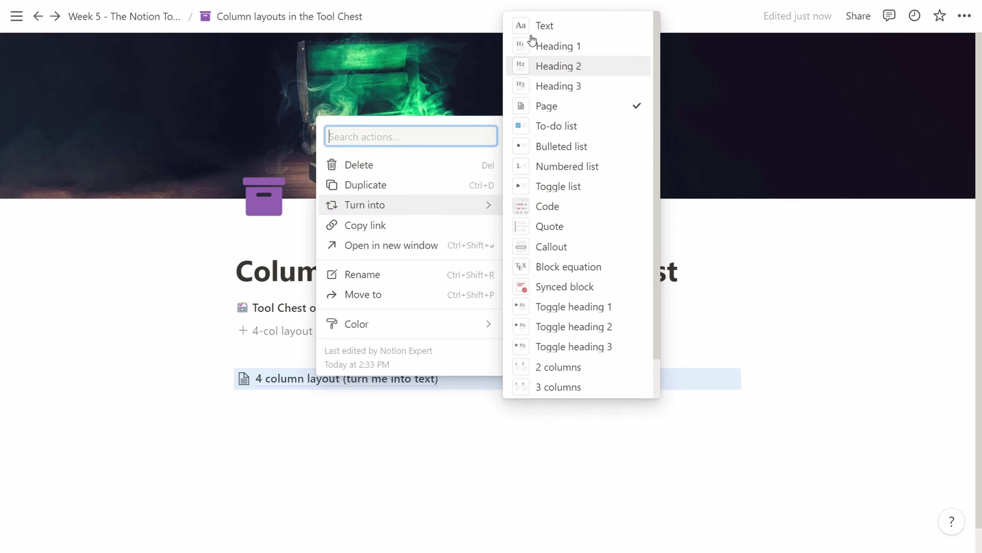
{"action": "left_click", "coordinate": [534, 25]}
{"action": "scroll", "coordinate": [527, 306], "scroll_direction": "down", "scroll_amount": 4}
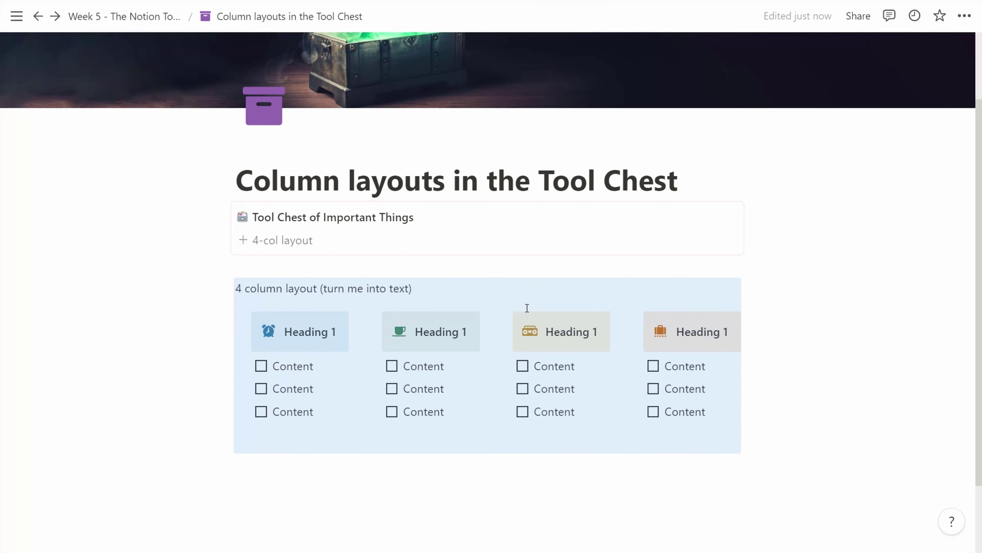
- Delete the revealed layout and insert a fresh 4-col layout copy into the Tool Chest
{"action": "left_click", "coordinate": [425, 226]}
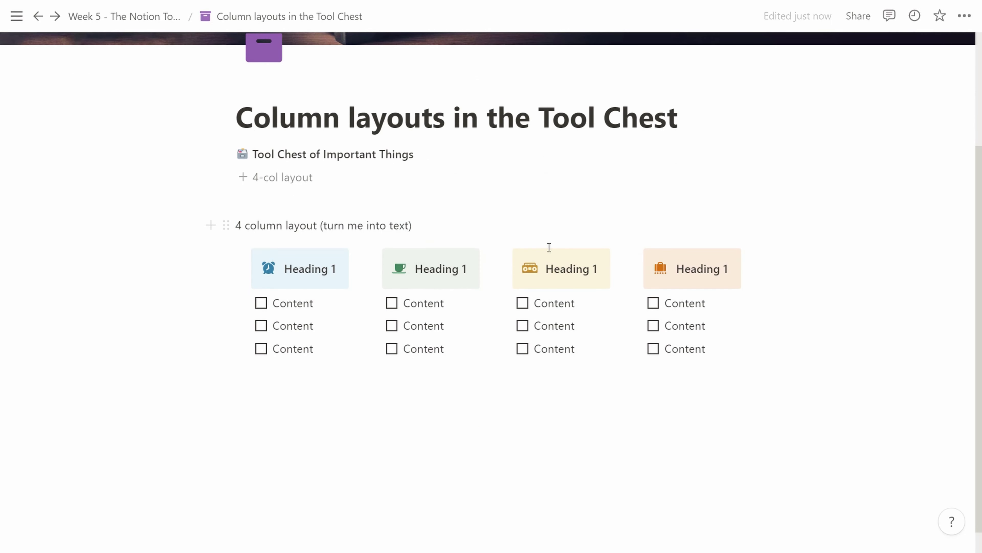
{"action": "key", "text": "ctrl+a"}
{"action": "key", "text": "BackSpace"}
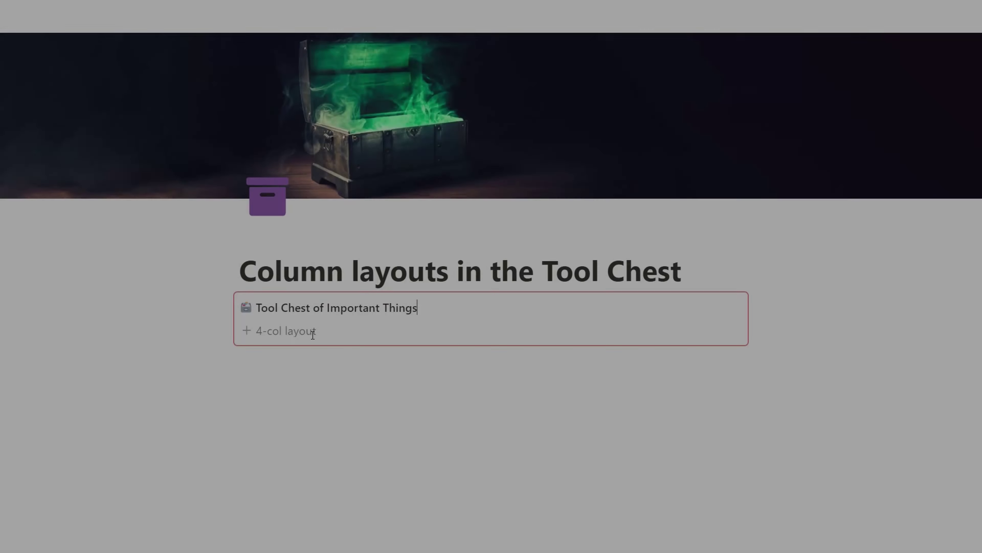
{"action": "left_click", "coordinate": [325, 384]}
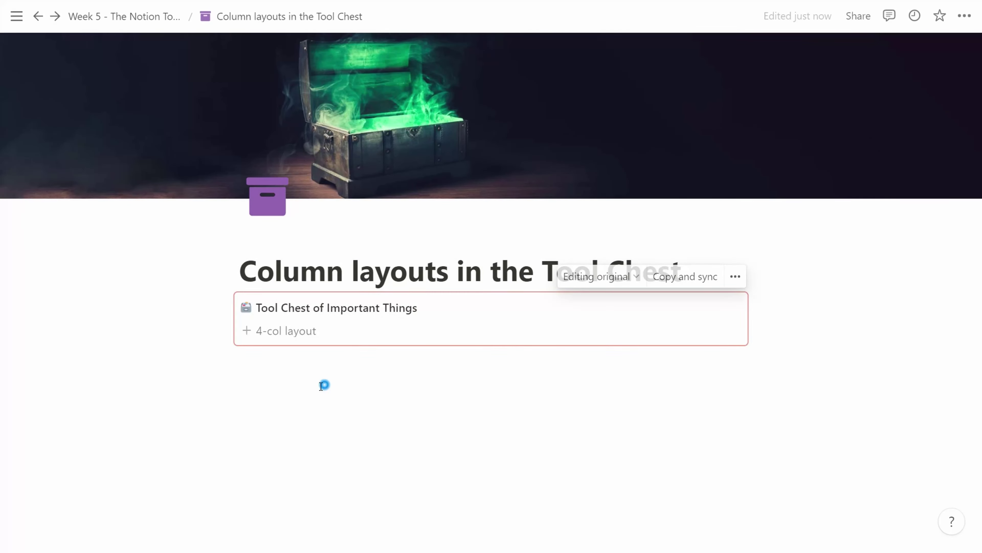
{"action": "left_click", "coordinate": [280, 332]}
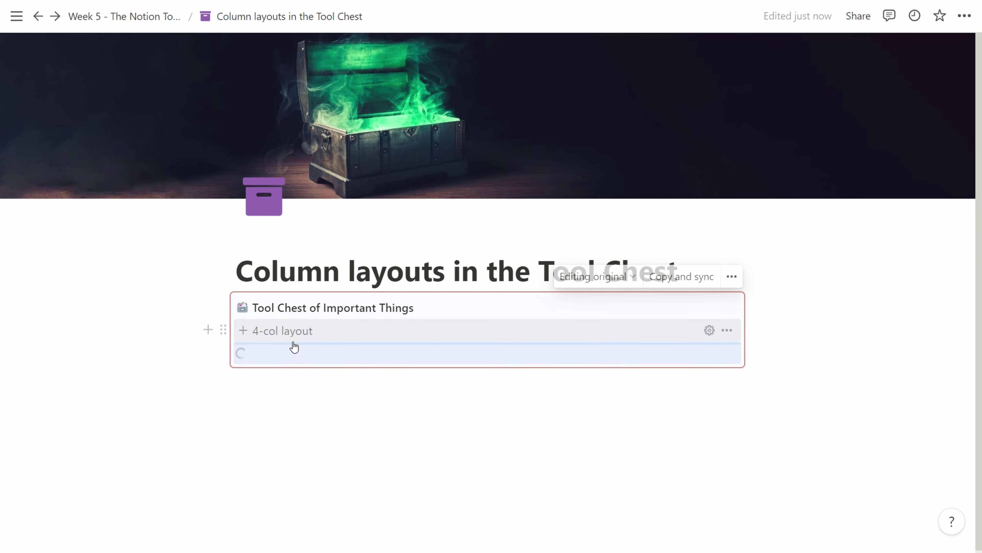
- Rename the duplicated button to '3-col layout' and delete the fourth column from its template
{"action": "key", "text": "alt"}
{"action": "left_click", "coordinate": [372, 239]}
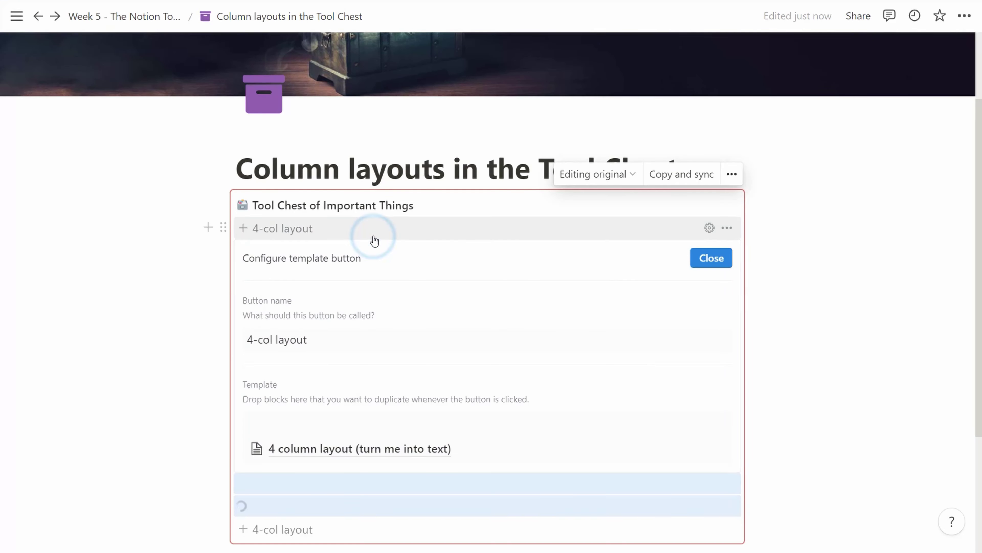
{"action": "left_click", "coordinate": [254, 340]}
{"action": "key", "text": "BackSpace"}
{"action": "type", "text": "3"}
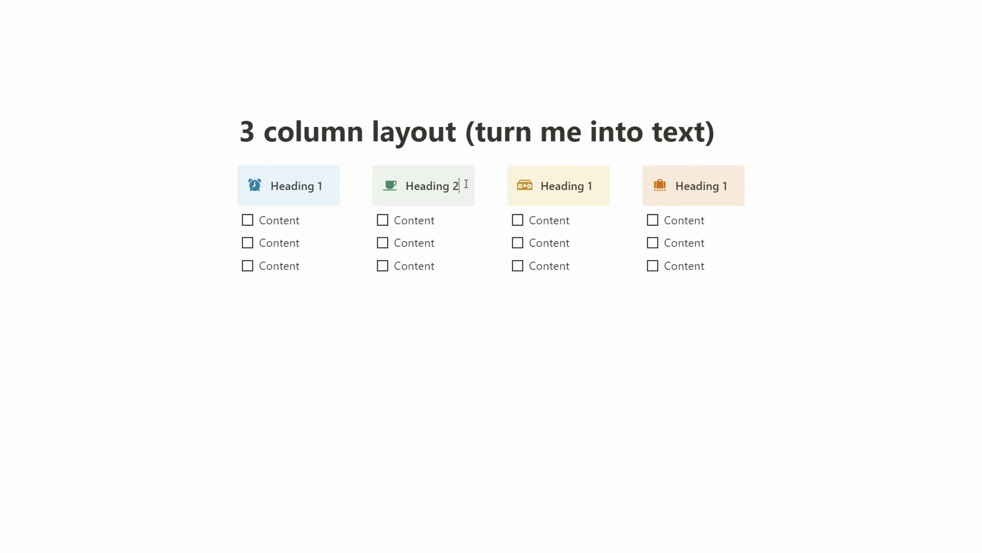
{"action": "left_click_drag", "start_coordinate": [626, 305], "coordinate": [735, 217]}
{"action": "key", "text": "Delete"}
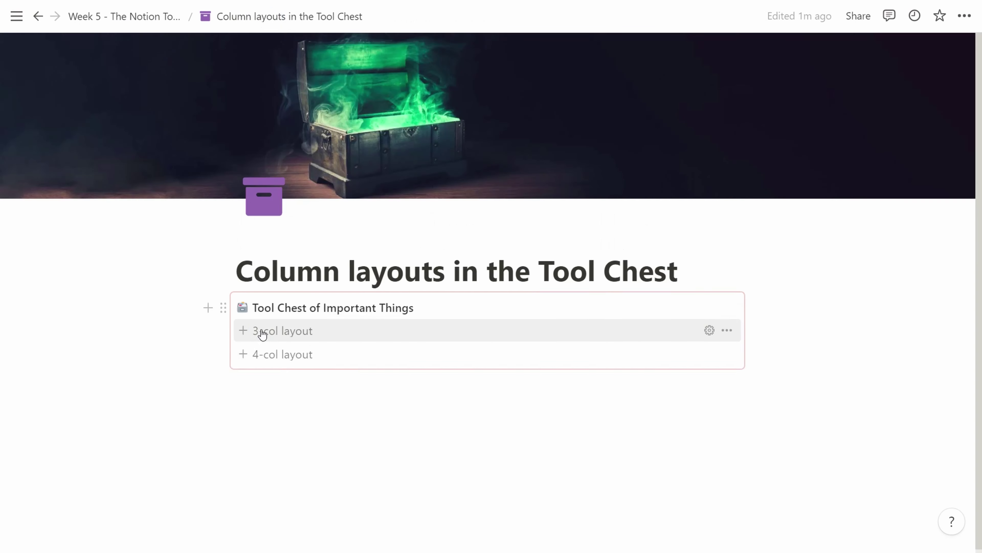
- Test the 3-col layout button by converting its page to text, then undo the insertion
{"action": "left_click", "coordinate": [259, 330]}
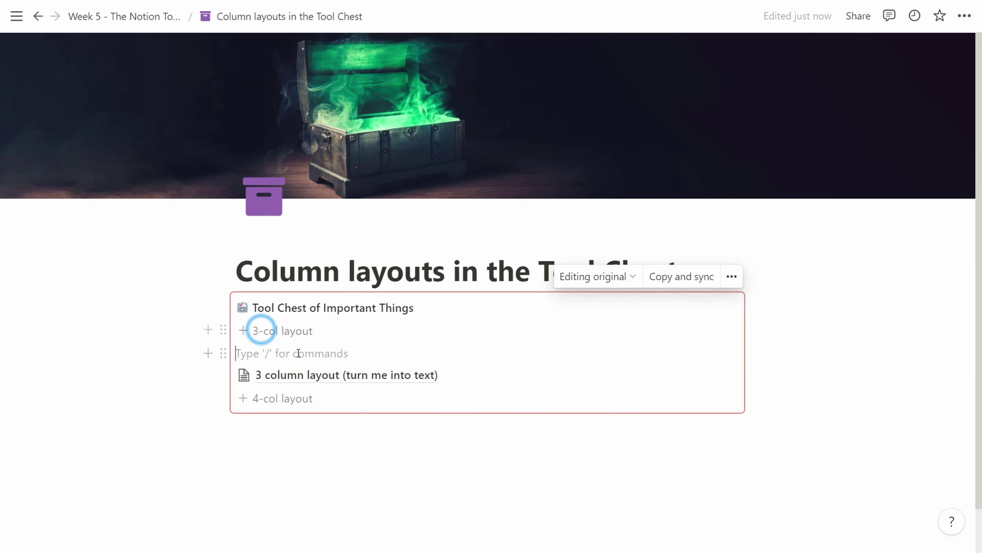
{"action": "left_click_drag", "start_coordinate": [301, 374], "coordinate": [309, 436]}
{"action": "right_click", "coordinate": [309, 437]}
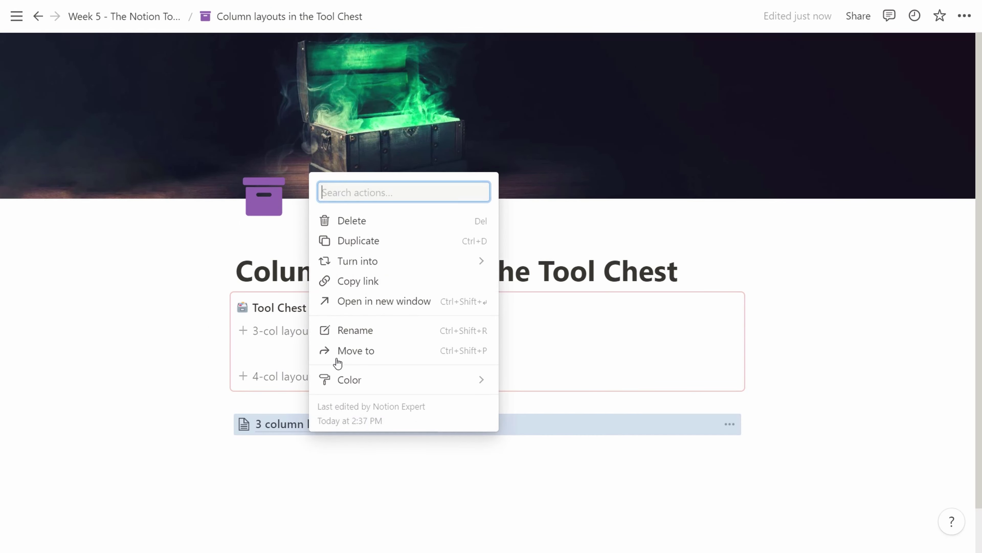
{"action": "mouse_move", "coordinate": [372, 262]}
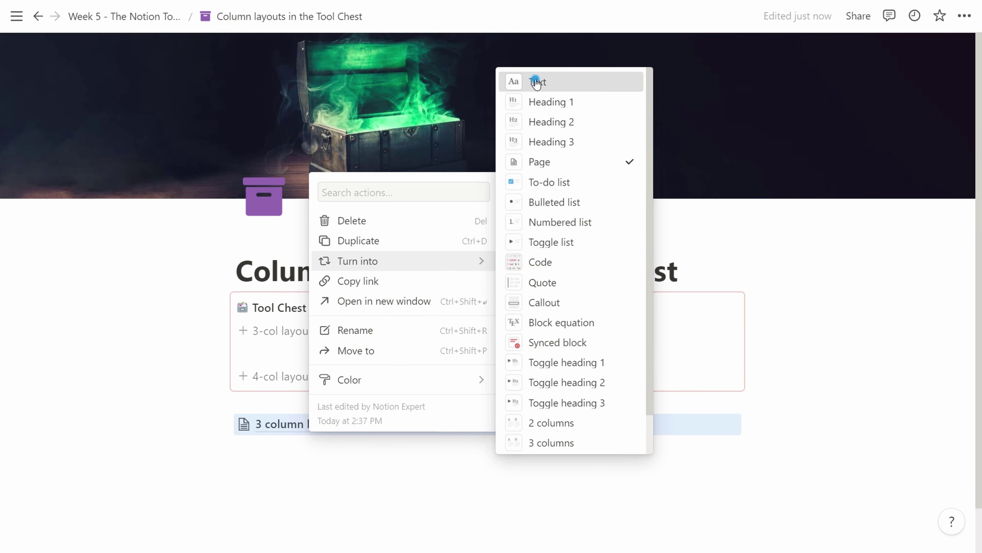
{"action": "left_click", "coordinate": [537, 81]}
{"action": "scroll", "coordinate": [634, 303], "scroll_direction": "down", "scroll_amount": 5}
{"action": "left_click", "coordinate": [777, 352]}
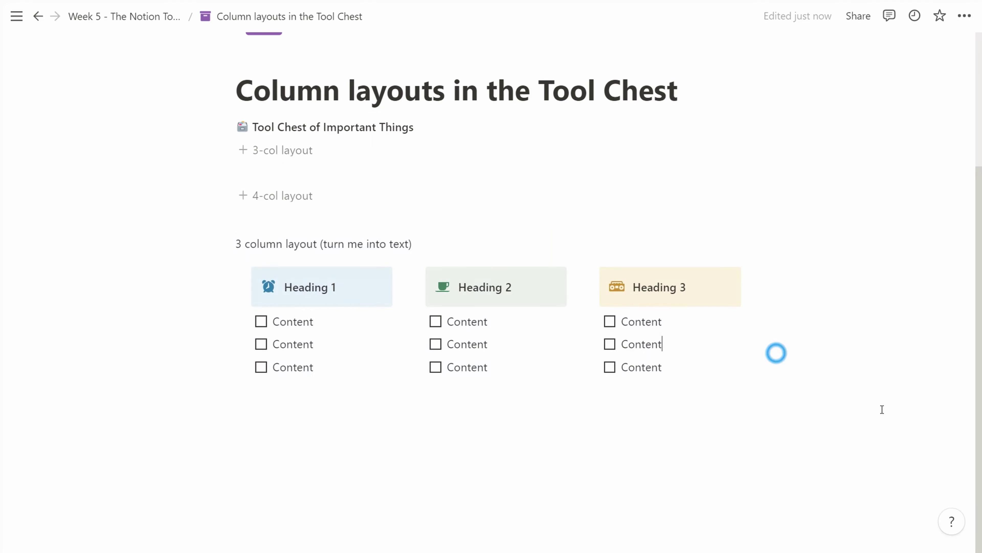
{"action": "key", "text": "ctrl+z"}
{"action": "key", "text": "ctrl+z"}
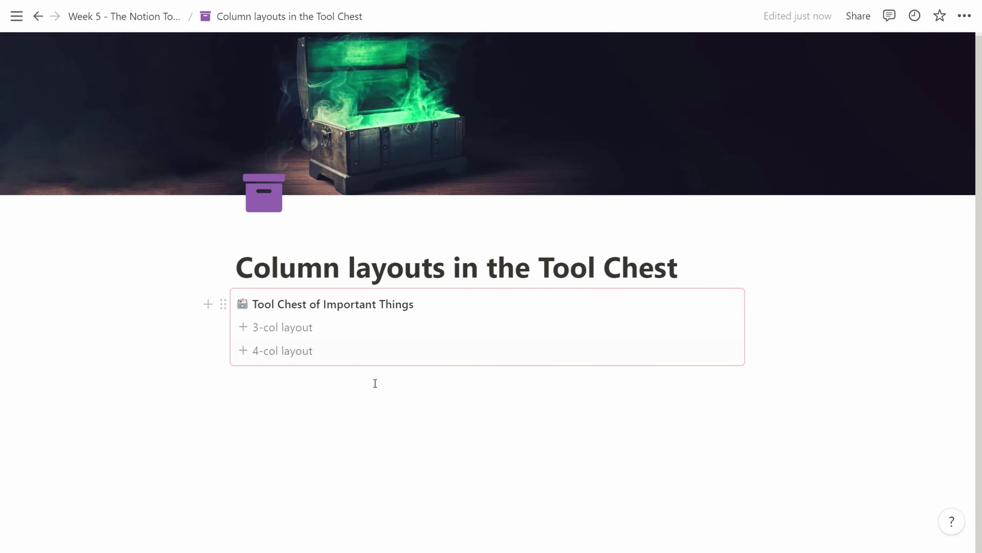
- Trim the next button's template to two columns for the 2-col layout
{"action": "left_click", "coordinate": [710, 327]}
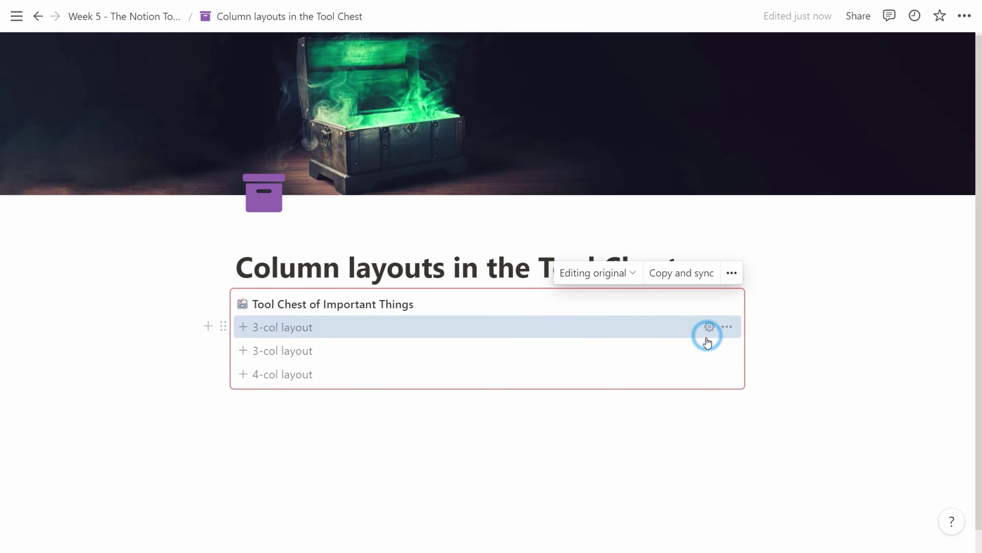
{"action": "scroll", "coordinate": [464, 334], "scroll_direction": "down", "scroll_amount": 3}
{"action": "left_click", "coordinate": [255, 335]}
{"action": "scroll", "coordinate": [654, 380], "scroll_direction": "down", "scroll_amount": 2}
{"action": "left_click", "coordinate": [717, 392]}
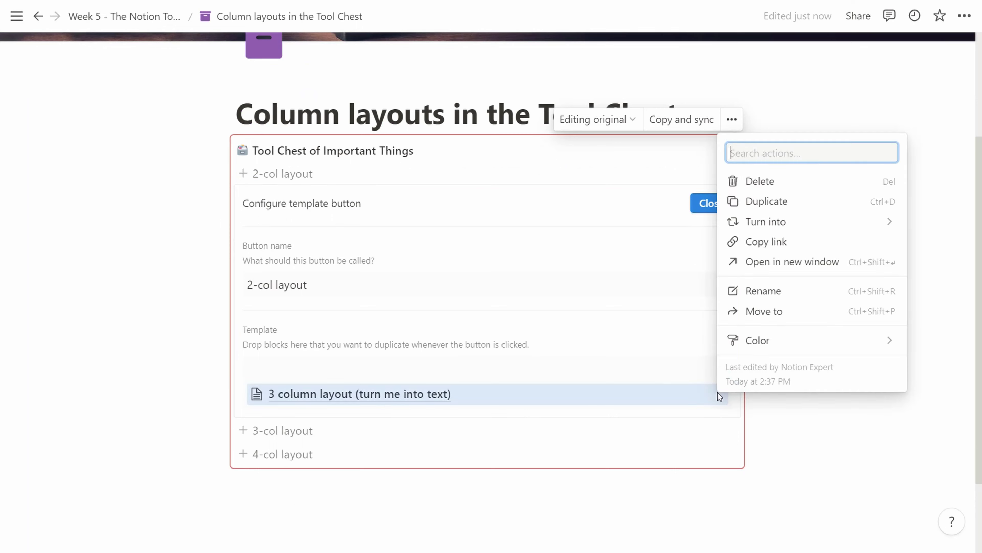
{"action": "left_click", "coordinate": [768, 259]}
{"action": "left_click_drag", "start_coordinate": [755, 279], "coordinate": [633, 187]}
{"action": "key", "text": "Delete"}
{"action": "left_click", "coordinate": [271, 17]}
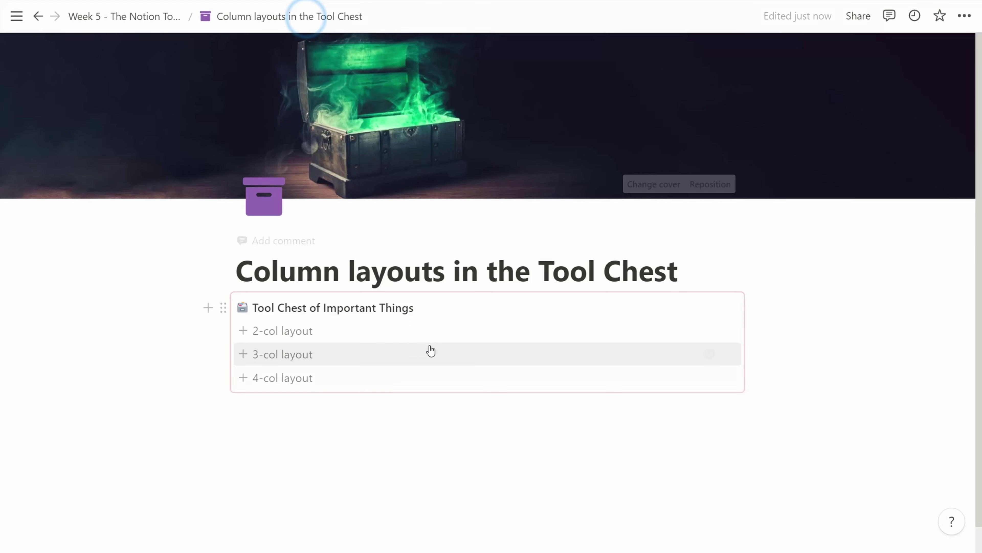
- Add the line 'Let’s try it out in a new page' and a sub-page 'My new column page!'
{"action": "left_click", "coordinate": [381, 404]}
{"action": "type", "text": "Let’s try it out in a new p"}
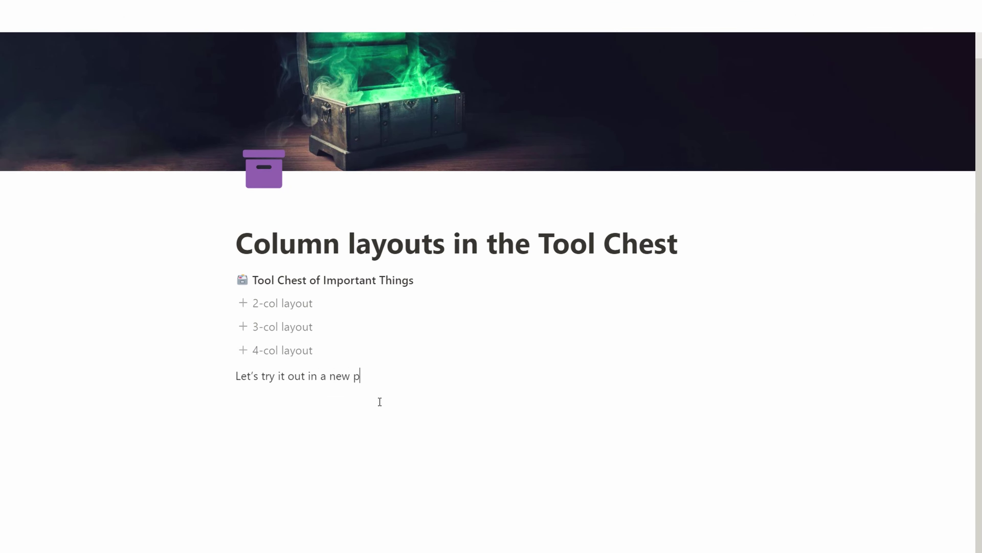
{"action": "type", "text": "age"}
{"action": "key", "text": "Return"}
{"action": "type", "text": "/page"}
{"action": "key", "text": "Return"}
{"action": "type", "text": "My new column page!"}
{"action": "key", "text": "Return"}
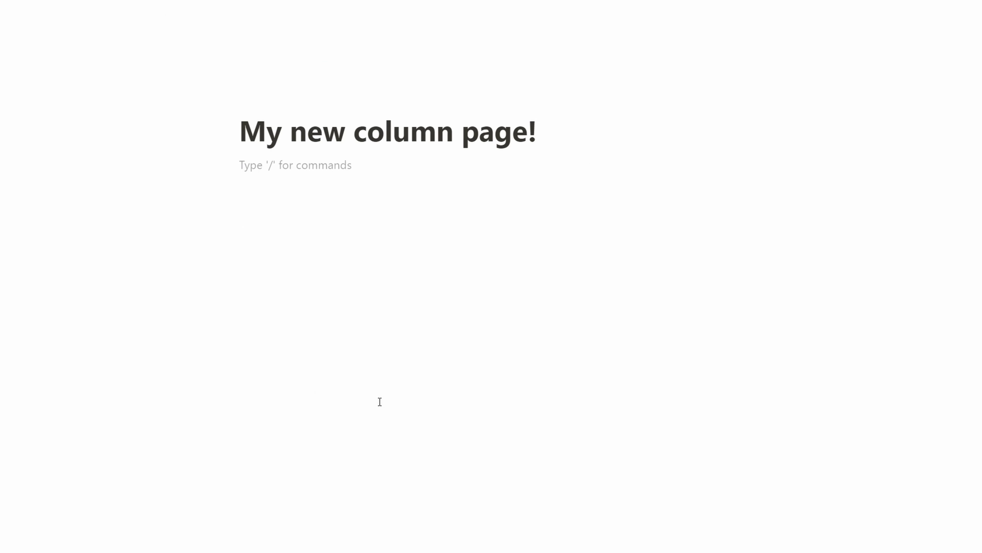
- Copy the Tool Chest as a synced block and paste it into 'My new column page!'
{"action": "key", "text": "ctrl+p"}
{"action": "left_click", "coordinate": [397, 202]}
{"action": "left_click", "coordinate": [224, 308]}
{"action": "left_click", "coordinate": [675, 276]}
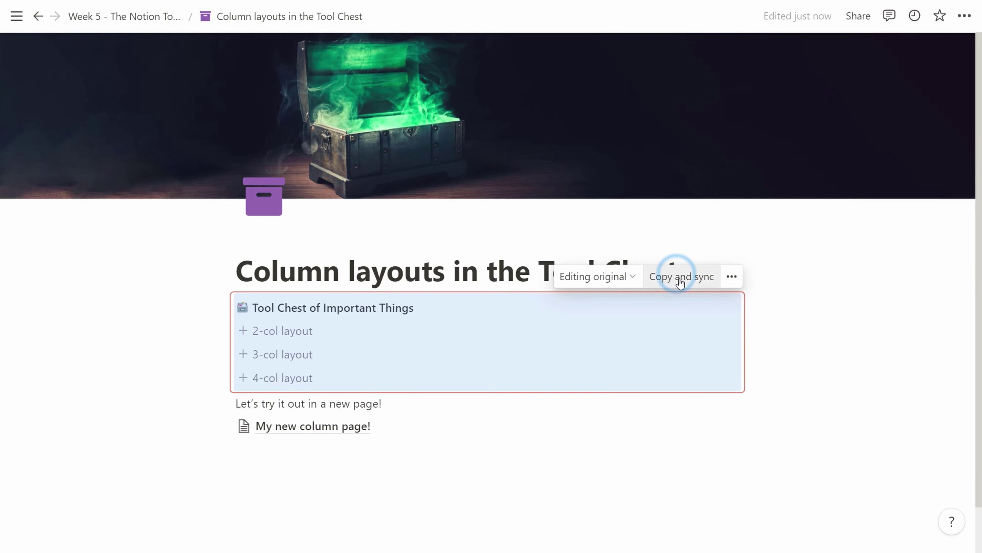
{"action": "left_click", "coordinate": [347, 424]}
{"action": "key", "text": "ctrl+v"}
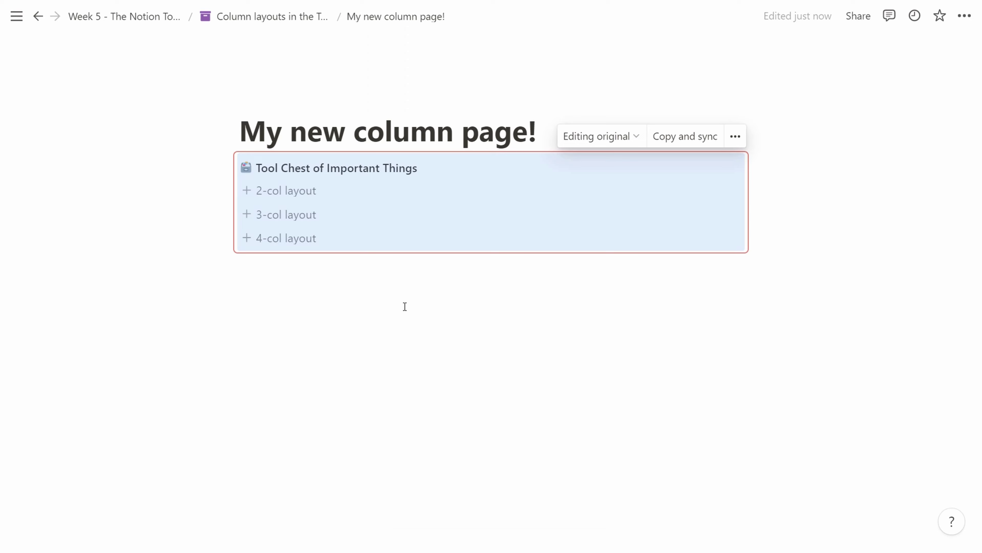
{"action": "left_click", "coordinate": [403, 306]}
{"action": "left_click", "coordinate": [420, 169]}
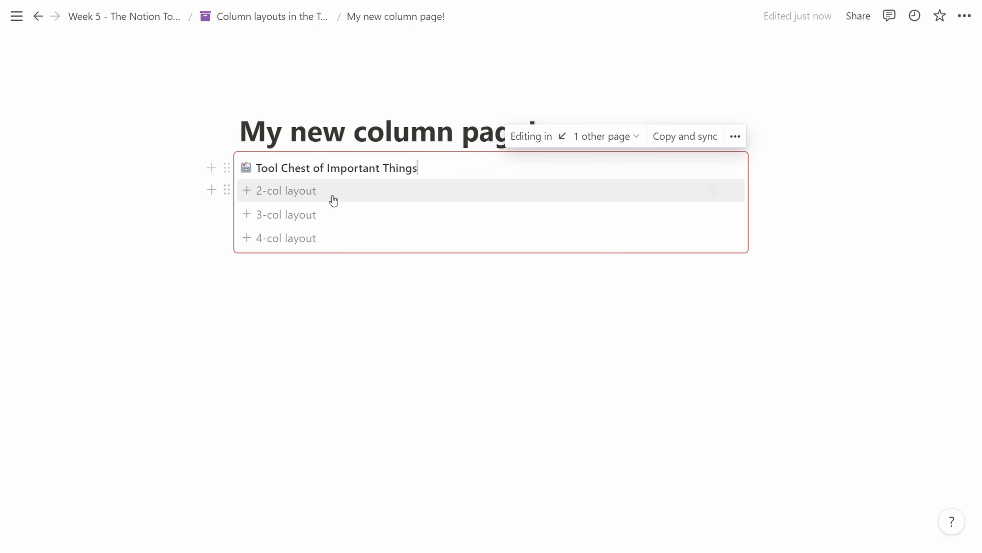
- Insert a 2 column layout below the Tool Chest, turn it into text, and delete its label
{"action": "left_click", "coordinate": [254, 194]}
{"action": "left_click_drag", "start_coordinate": [266, 244], "coordinate": [270, 344]}
{"action": "right_click", "coordinate": [293, 307]}
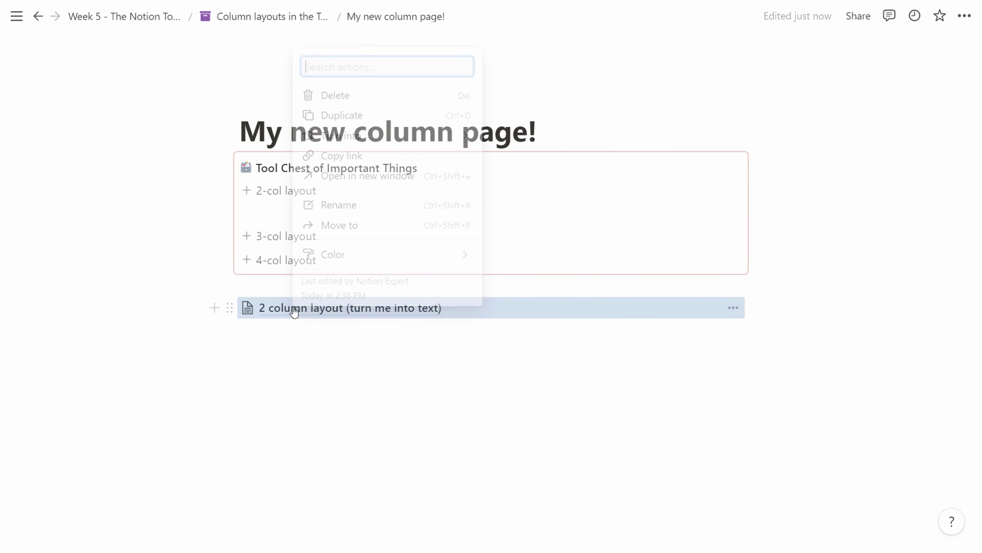
{"action": "mouse_move", "coordinate": [384, 147]}
{"action": "left_click", "coordinate": [524, 23]}
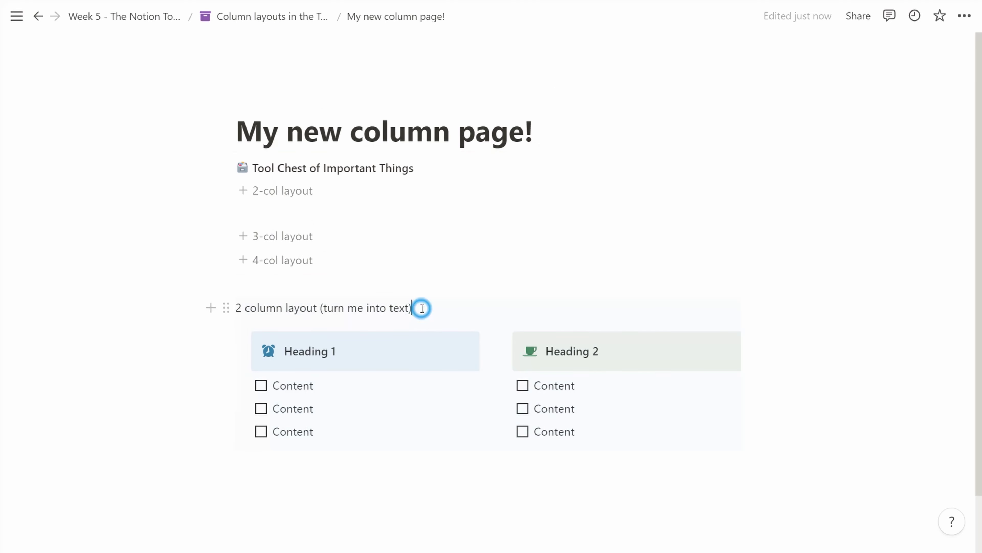
{"action": "triple_click", "coordinate": [421, 308]}
{"action": "key", "text": "BackSpace"}
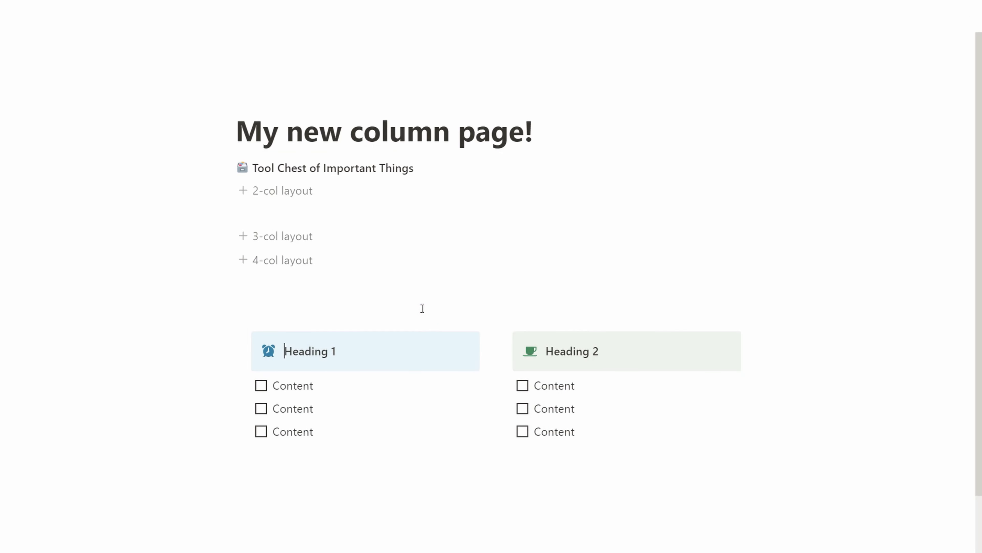
{"action": "left_click", "coordinate": [423, 309]}
{"action": "scroll", "coordinate": [348, 305], "scroll_direction": "down", "scroll_amount": 1}
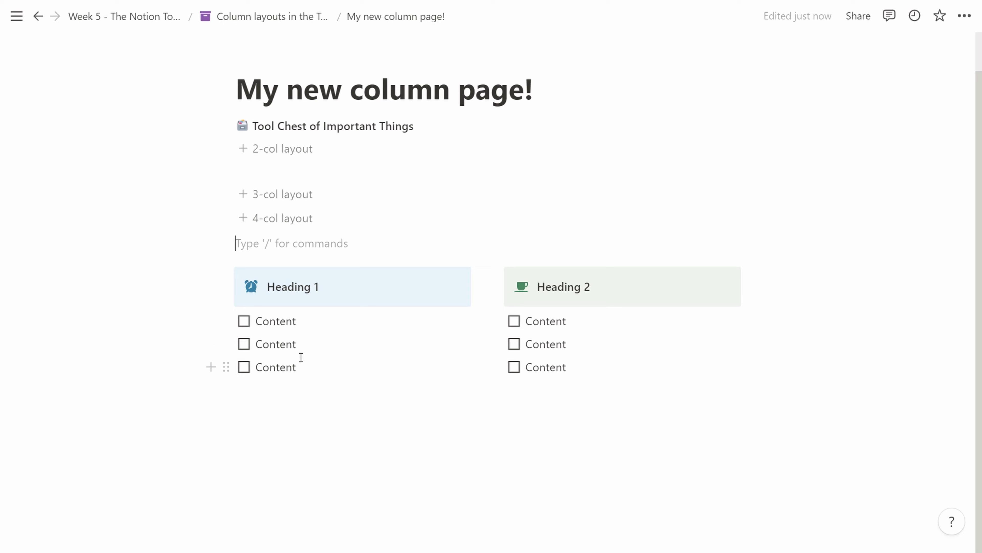
- Switch the page to full width
{"action": "left_click", "coordinate": [965, 16]}
{"action": "left_click", "coordinate": [945, 136]}
{"action": "left_click", "coordinate": [107, 173]}
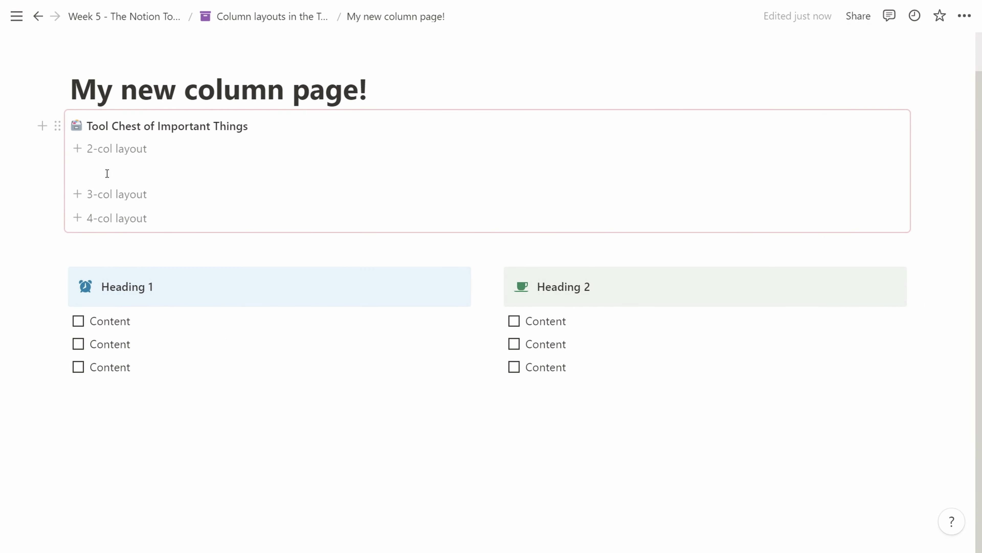
- Nest the 3 column layout under Heading 1's to-dos as labelless text, then add a 2 column layout
{"action": "left_click_drag", "start_coordinate": [131, 237], "coordinate": [112, 417]}
{"action": "right_click", "coordinate": [150, 415]}
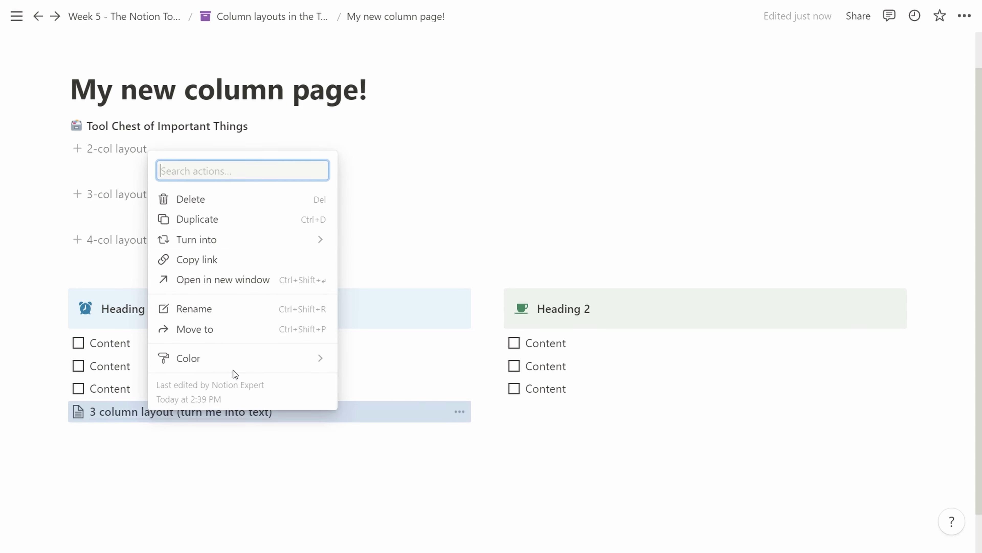
{"action": "mouse_move", "coordinate": [250, 246]}
{"action": "left_click", "coordinate": [386, 57]}
{"action": "scroll", "coordinate": [126, 329], "scroll_direction": "down", "scroll_amount": 4}
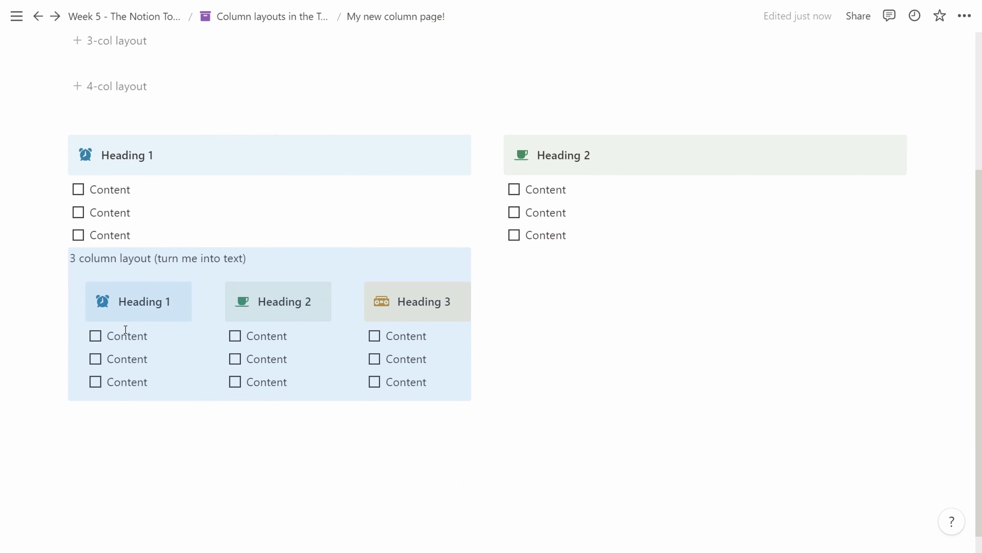
{"action": "left_click", "coordinate": [109, 256]}
{"action": "triple_click", "coordinate": [109, 257]}
{"action": "key", "text": "BackSpace"}
{"action": "key", "text": "BackSpace"}
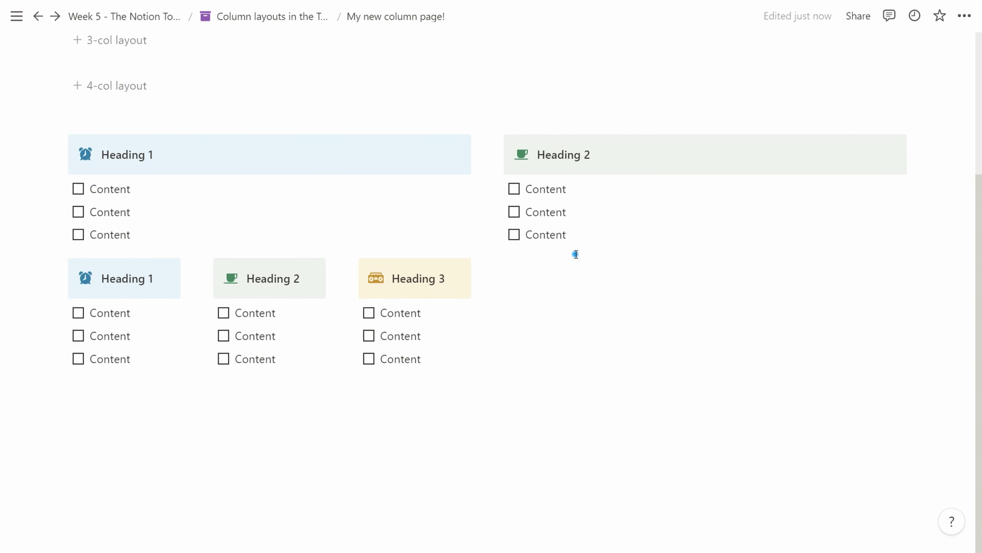
{"action": "scroll", "coordinate": [573, 259], "scroll_direction": "up", "scroll_amount": 4}
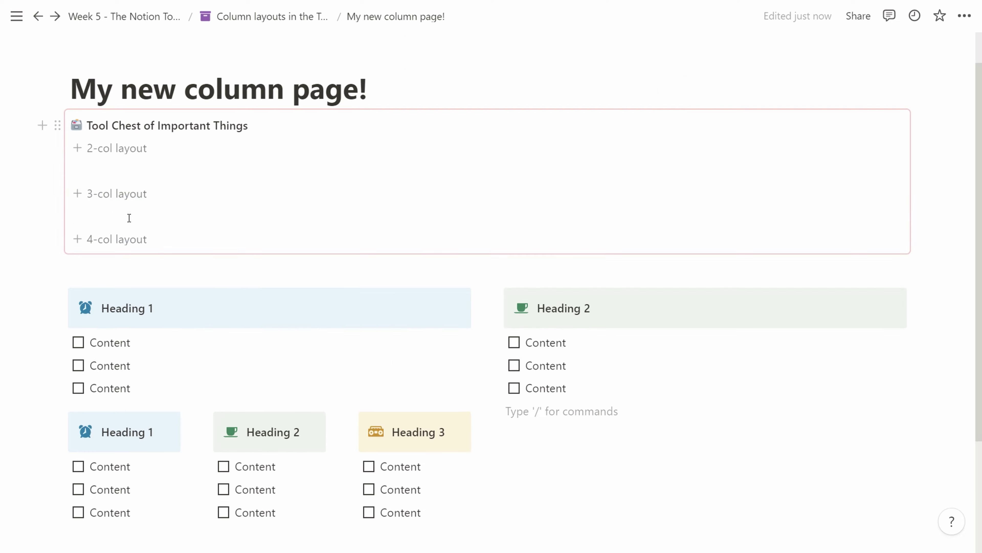
{"action": "left_click", "coordinate": [112, 149]}
- Move the 2-column layout under Heading 2, turn it into text, and lift its columns beside the others
{"action": "left_click_drag", "start_coordinate": [490, 313], "coordinate": [520, 416]}
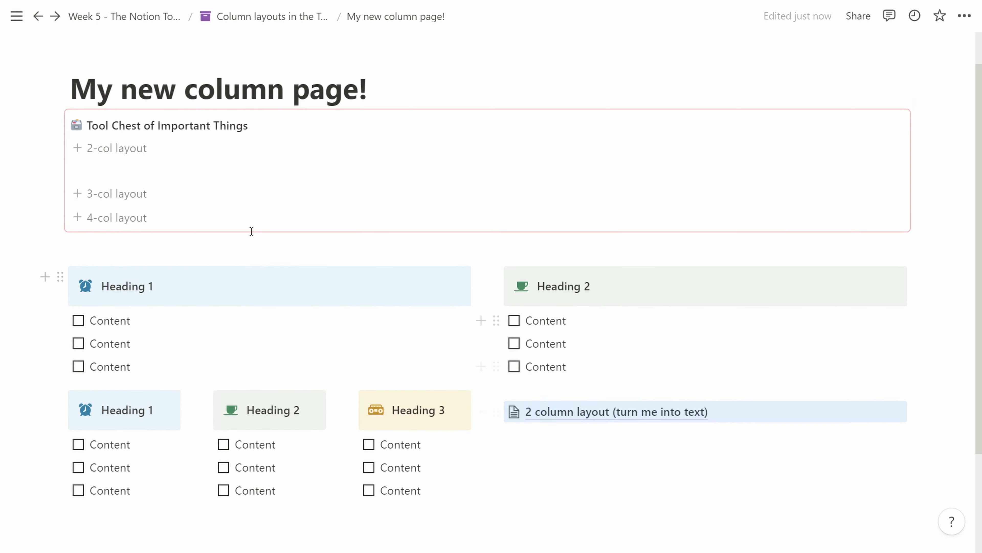
{"action": "scroll", "coordinate": [550, 338], "scroll_direction": "down", "scroll_amount": 2}
{"action": "right_click", "coordinate": [551, 334]}
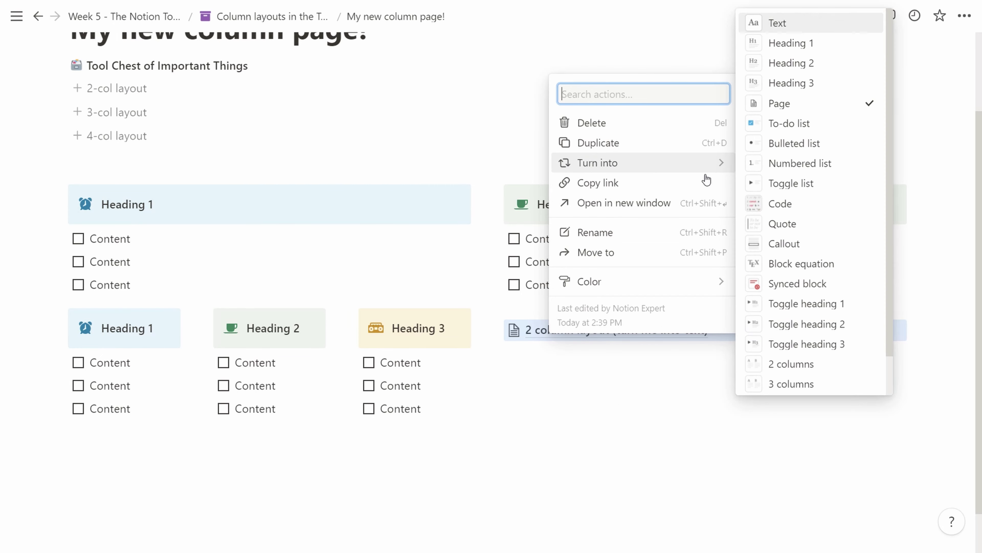
{"action": "mouse_move", "coordinate": [727, 165]}
{"action": "left_click", "coordinate": [777, 24]}
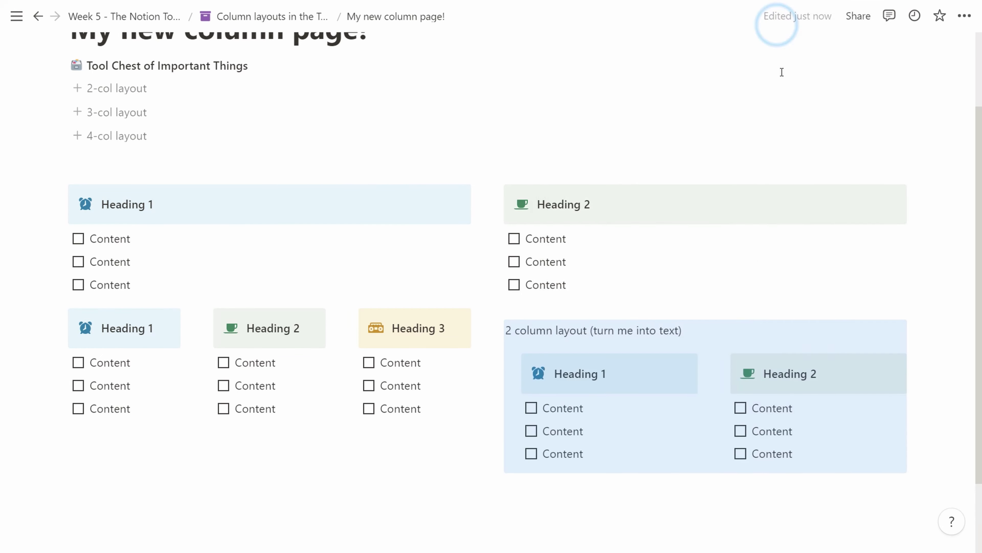
{"action": "left_click", "coordinate": [562, 327]}
{"action": "key", "text": "ctrl+a"}
{"action": "key", "text": "BackSpace"}
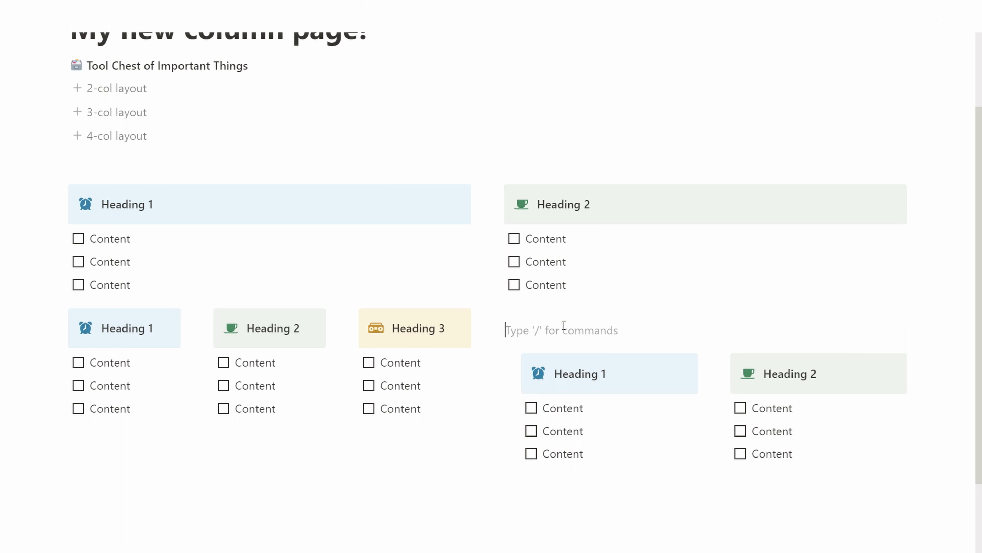
{"action": "key", "text": "BackSpace"}
- Rename the fourth and fifth column headings to Heading 4 and Heading 5
{"action": "key", "text": "BackSpace"}
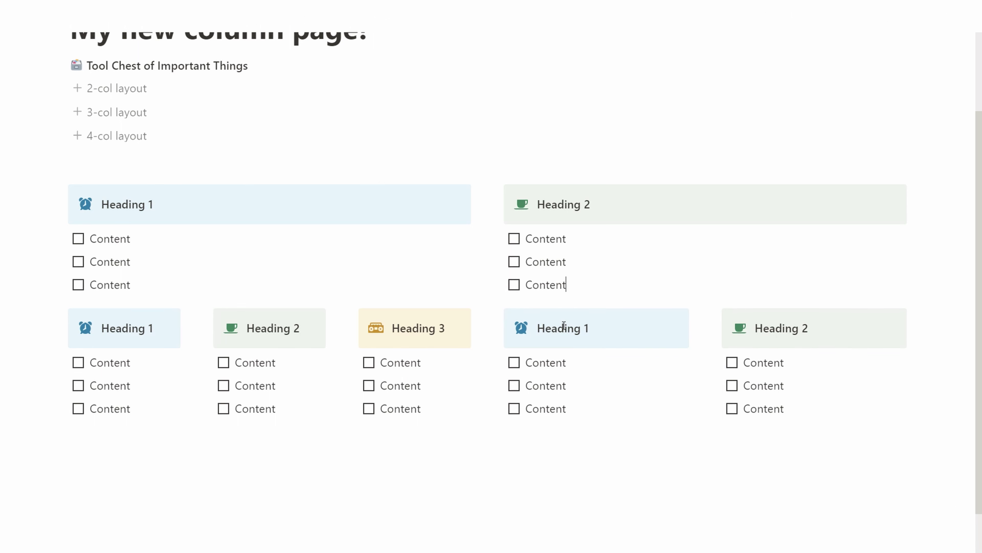
{"action": "left_click", "coordinate": [609, 327]}
{"action": "key", "text": "BackSpace"}
{"action": "type", "text": "4"}
{"action": "left_click", "coordinate": [836, 328]}
{"action": "key", "text": "BackSpace"}
{"action": "type", "text": "5"}
- Tick the second and third to-dos under Heading 2 and the second under Heading 4
{"action": "scroll", "coordinate": [657, 459], "scroll_direction": "down", "scroll_amount": 1}
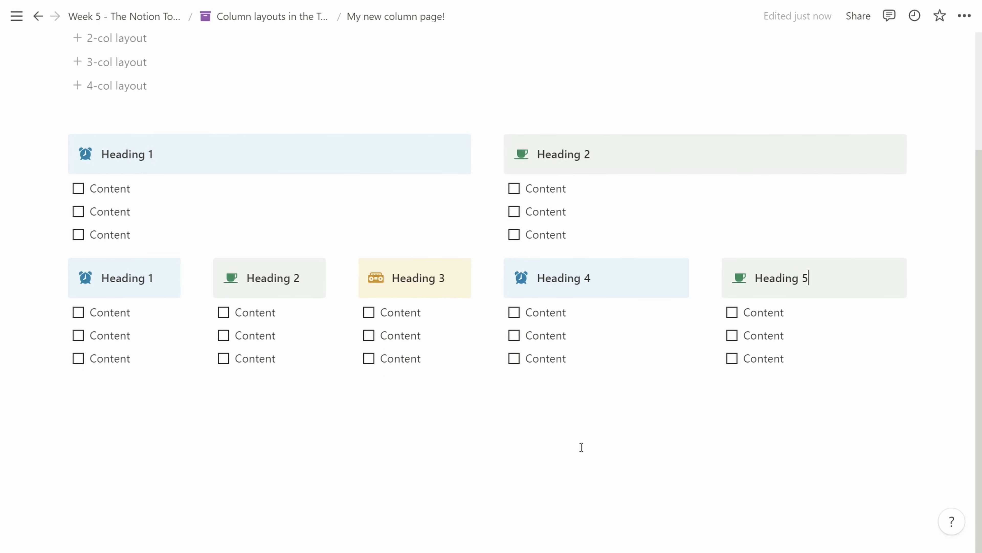
{"action": "scroll", "coordinate": [581, 447], "scroll_direction": "up", "scroll_amount": 1}
{"action": "left_click", "coordinate": [224, 387]}
{"action": "left_click", "coordinate": [224, 409]}
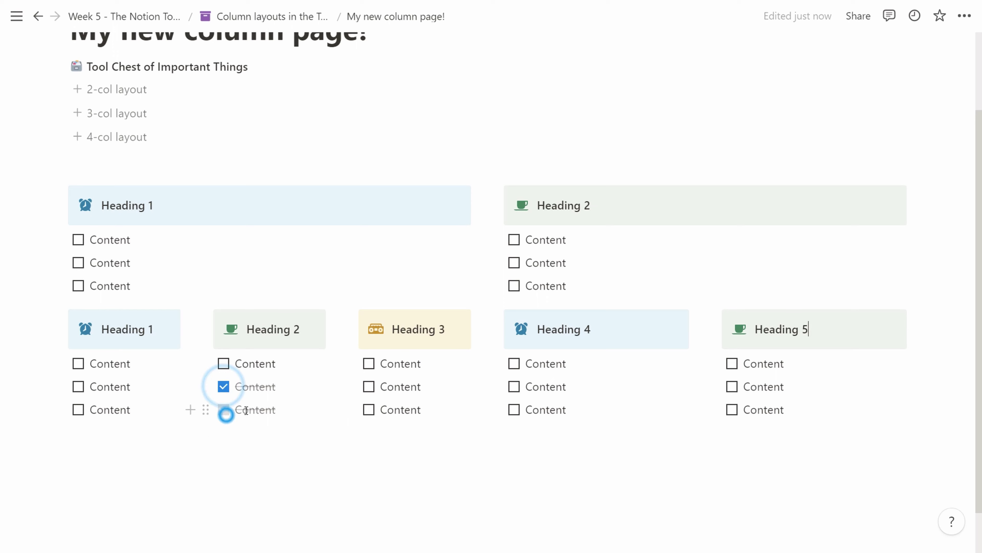
{"action": "left_click", "coordinate": [514, 386]}
- Go back to the parent Column layouts in the Tool Chest page
{"action": "scroll", "coordinate": [518, 442], "scroll_direction": "up", "scroll_amount": 1}
{"action": "scroll", "coordinate": [518, 442], "scroll_direction": "up", "scroll_amount": 1}
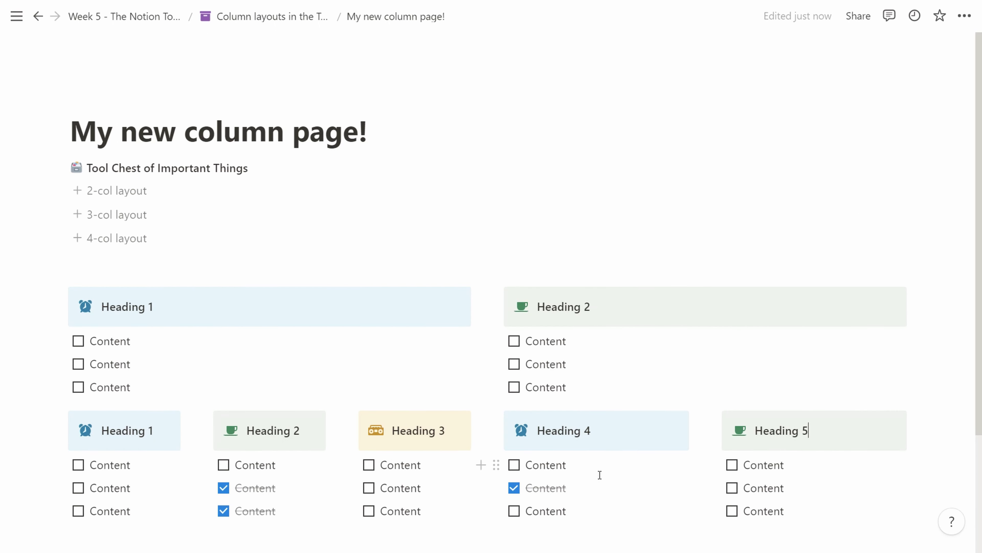
{"action": "left_click", "coordinate": [284, 22]}
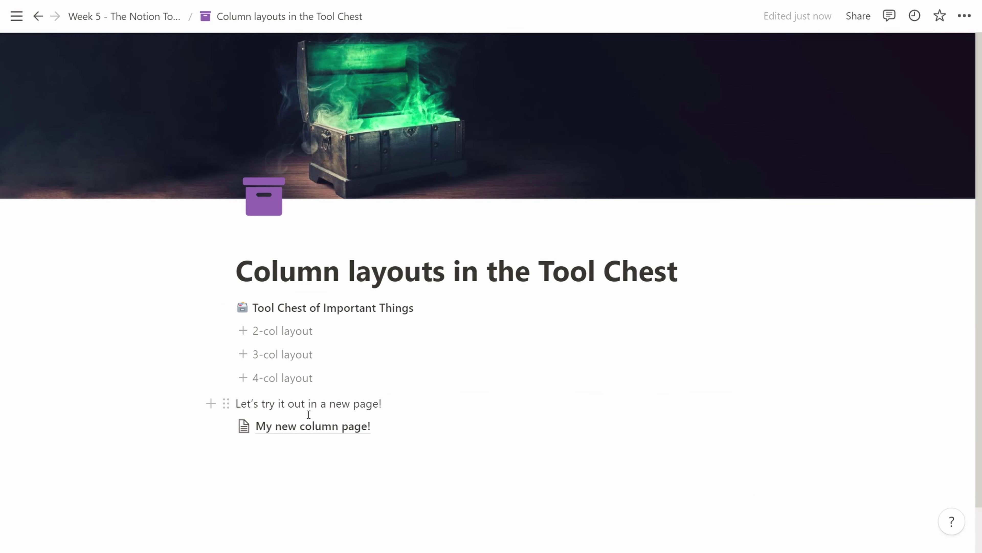
- Open the Week 5 - The Notion Tool Chest page and scroll down to Day 33
{"action": "left_click", "coordinate": [145, 18]}
{"action": "scroll", "coordinate": [350, 302], "scroll_direction": "down", "scroll_amount": 10}
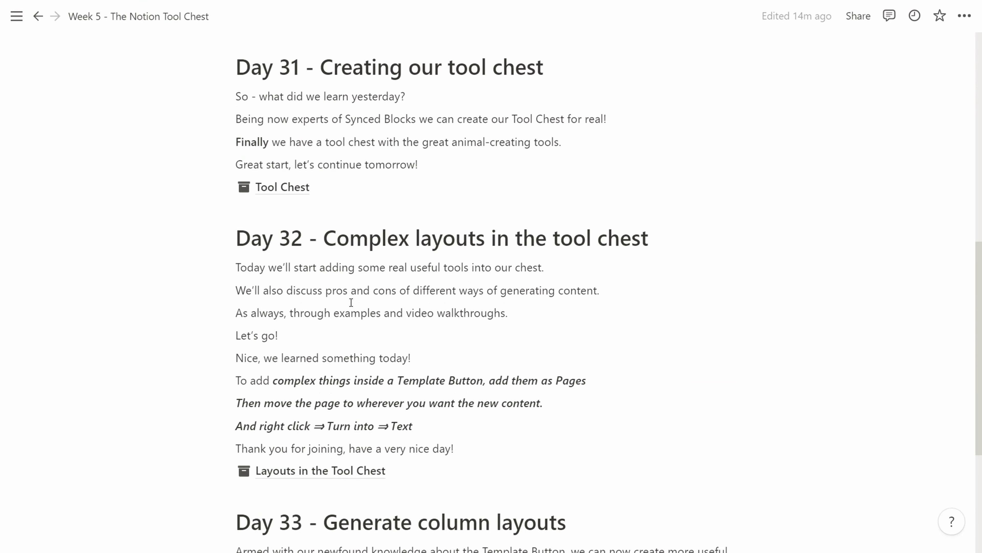
{"action": "scroll", "coordinate": [351, 303], "scroll_direction": "down", "scroll_amount": 6}
- Under Day 33, add 'Very useful! Let's see what we can add to the chest tomorrow!' and begin the thank-you sign-off
{"action": "left_click", "coordinate": [564, 353]}
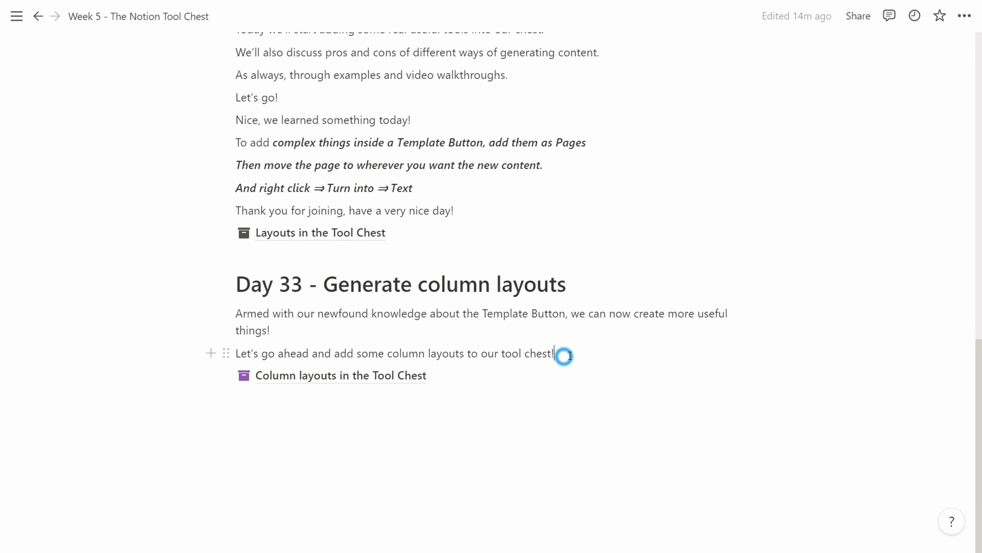
{"action": "key", "text": "Return"}
{"action": "type", "text": "Very "}
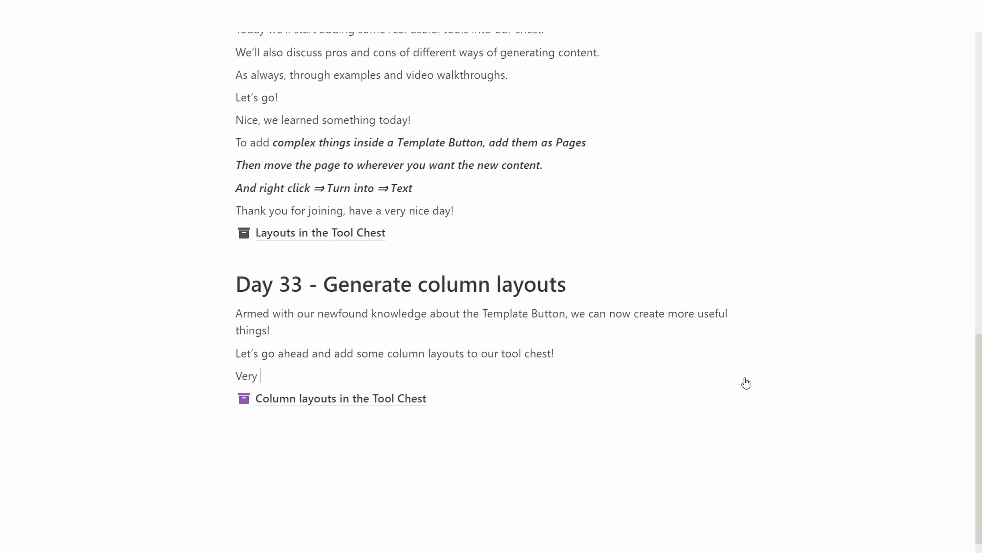
{"action": "type", "text": "useful! Let's see what we can add to the chest "}
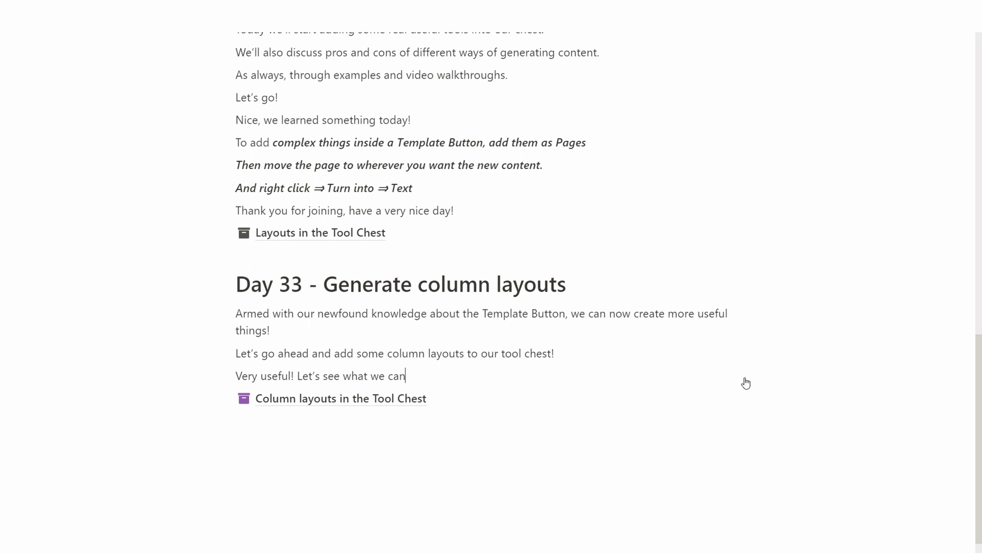
{"action": "type", "text": "tomorrow!"}
{"action": "key", "text": "Return"}
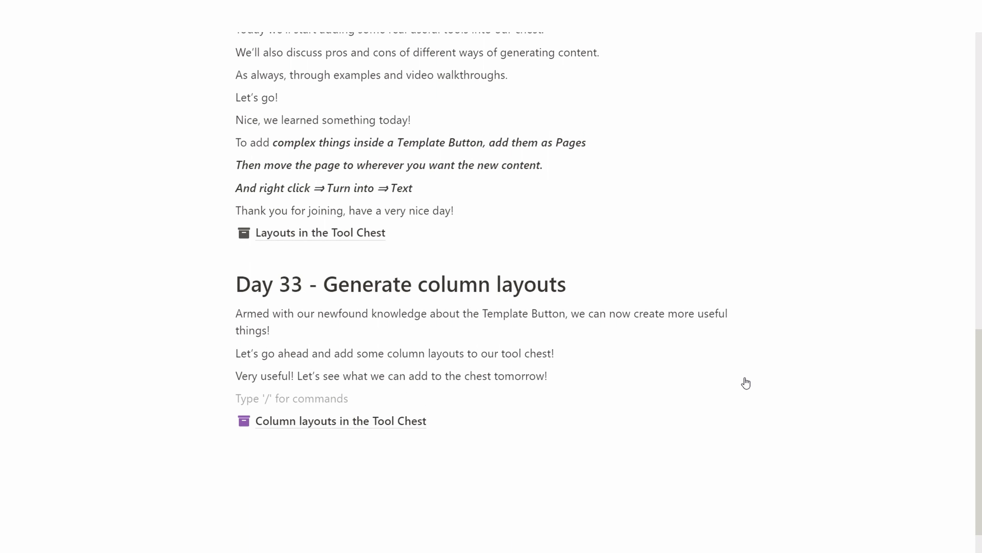
{"action": "type", "text": "Thank you for j"}
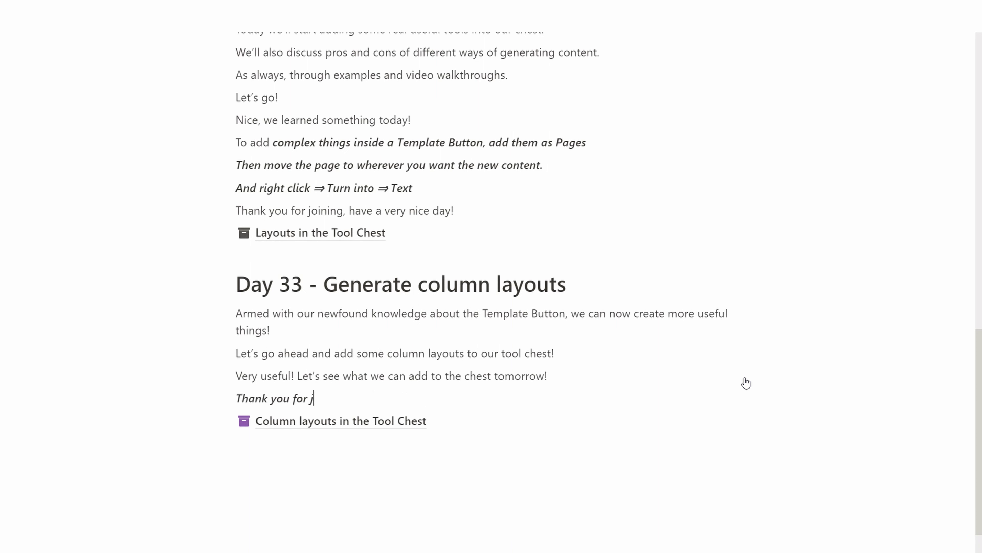
{"action": "type", "text": "oining and see you tomorro"}
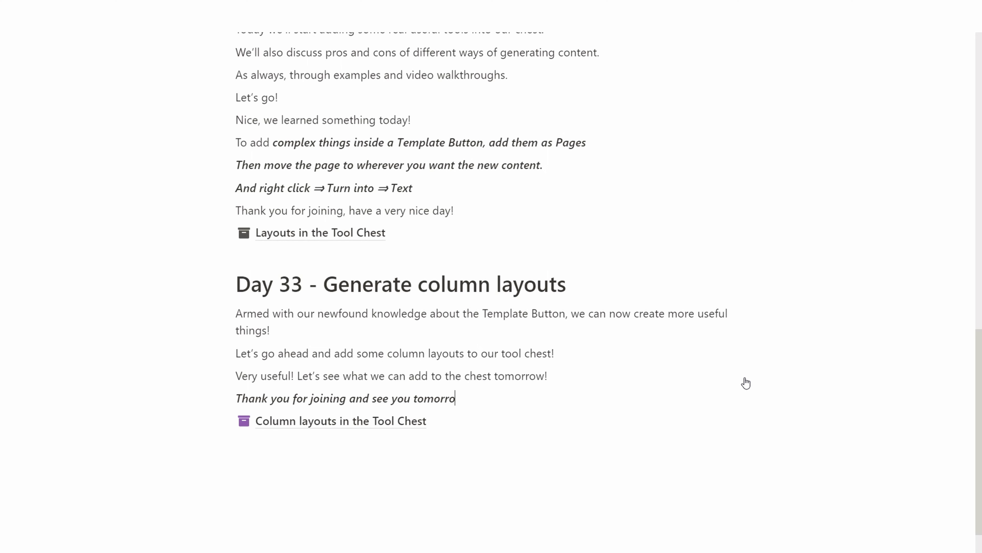